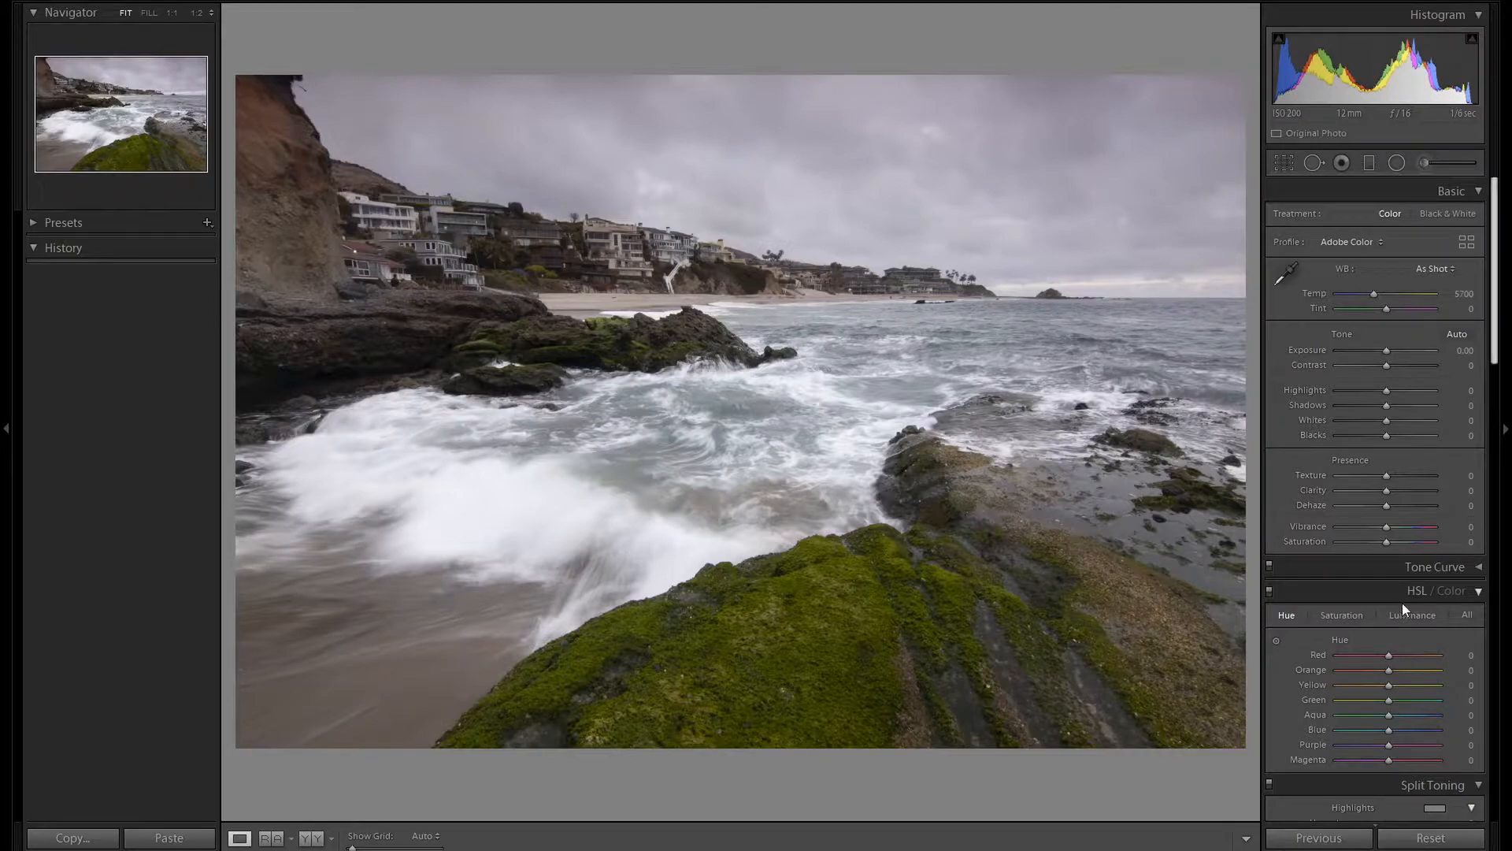
- Turn on Constrain Crop in the photo's transform settings
{"action": "scroll", "coordinate": [1420, 600], "scroll_direction": "down", "scroll_amount": 15}
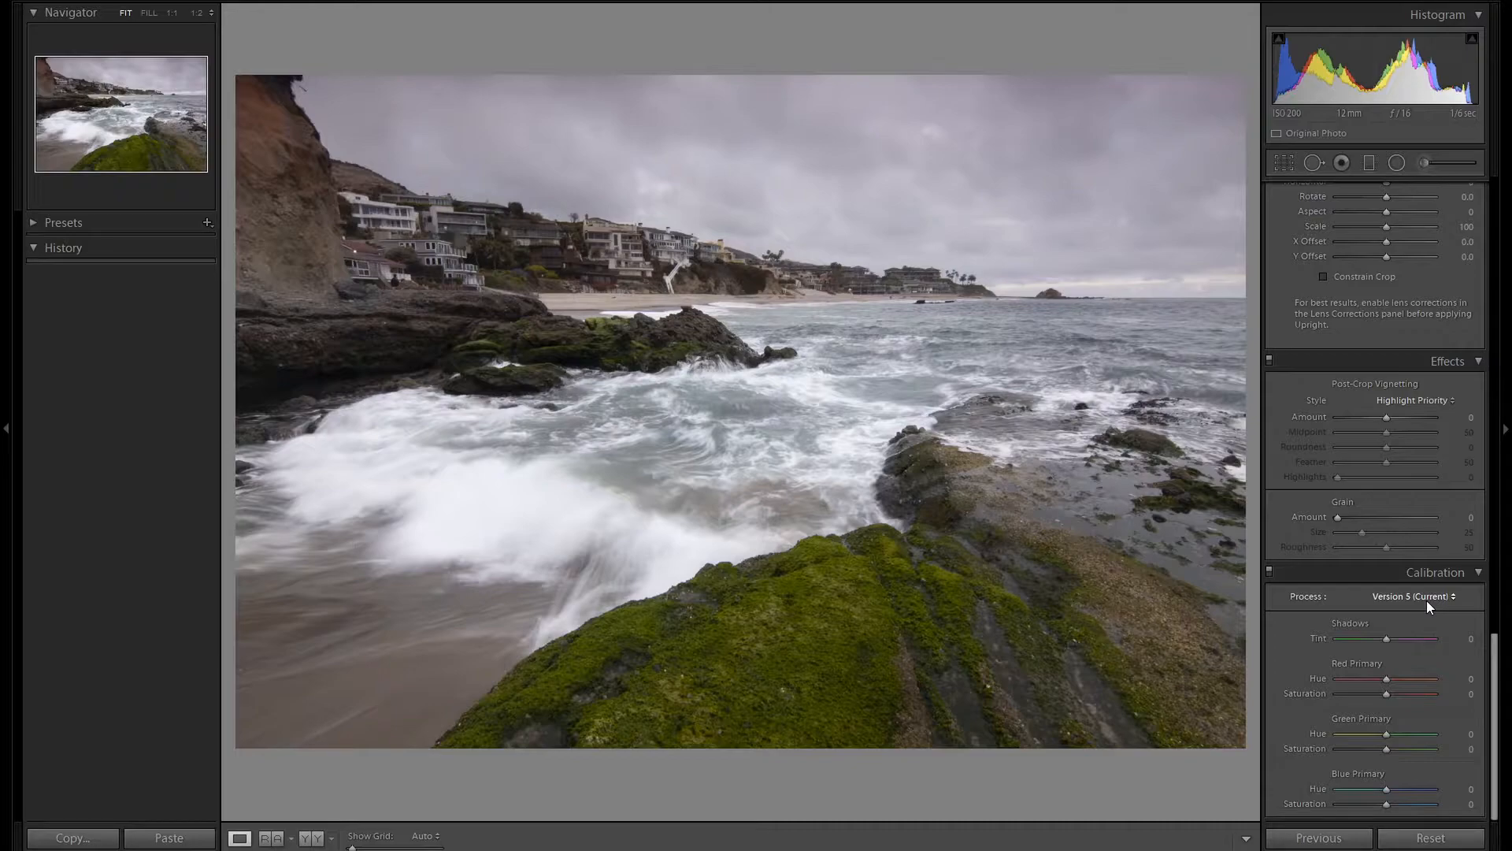
{"action": "scroll", "coordinate": [1454, 545], "scroll_direction": "up", "scroll_amount": 3}
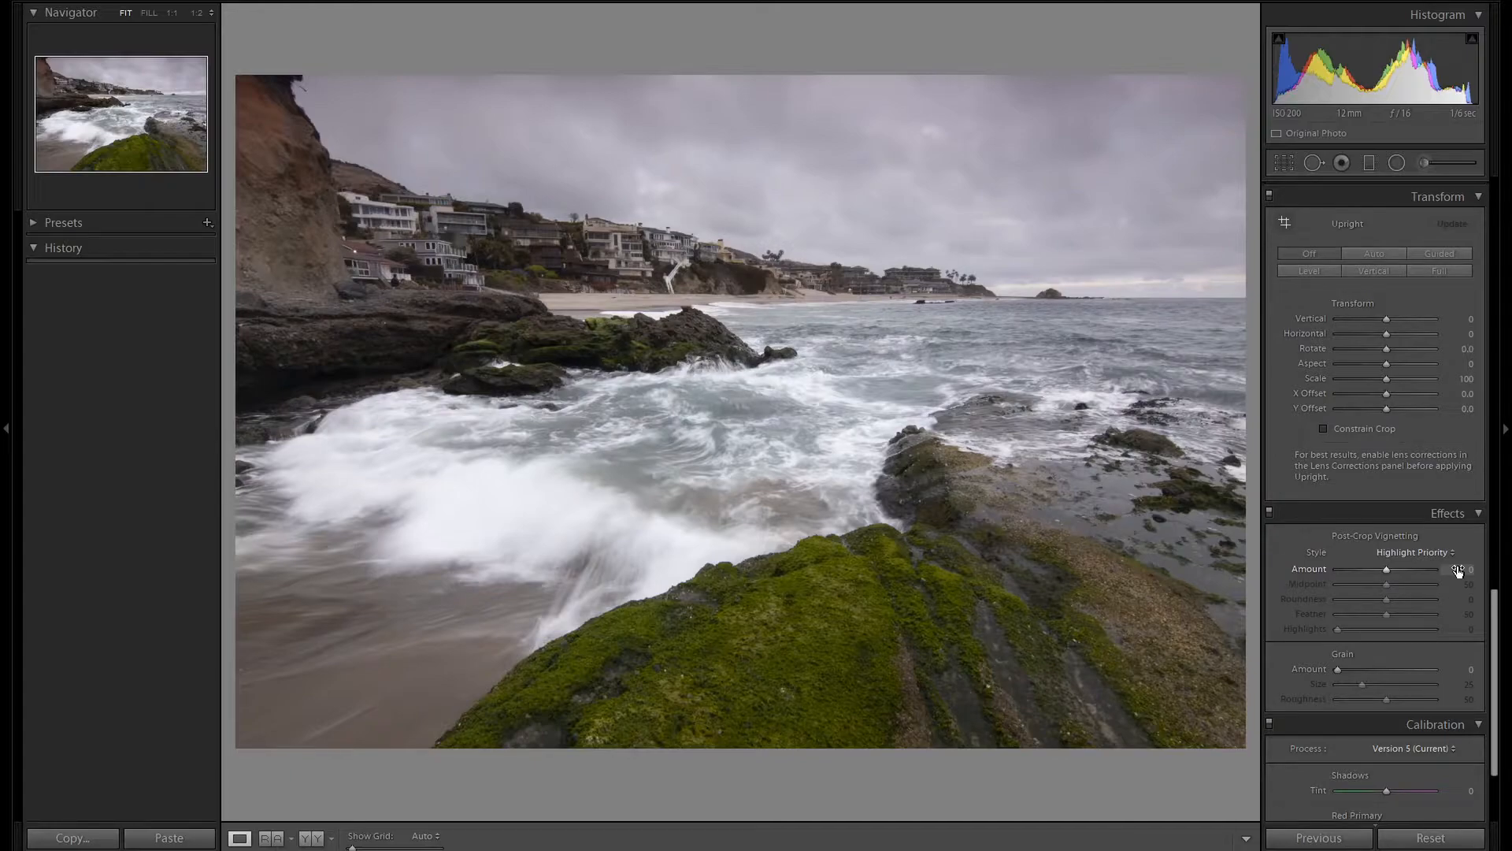
{"action": "scroll", "coordinate": [1457, 570], "scroll_direction": "up", "scroll_amount": 3}
{"action": "scroll", "coordinate": [1405, 534], "scroll_direction": "up", "scroll_amount": 3}
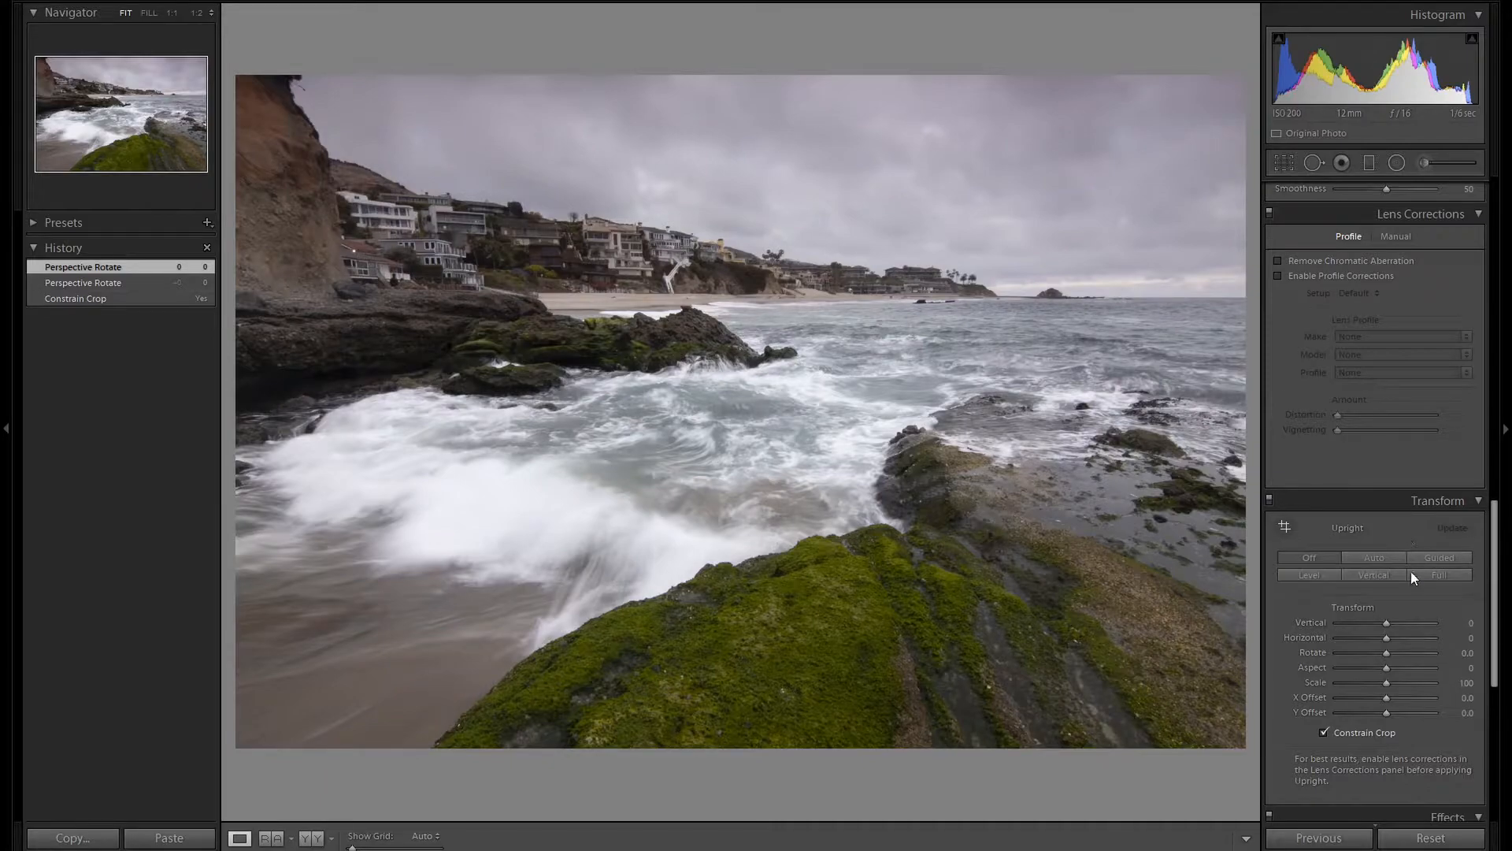
- Turn on Remove Chromatic Aberration and Enable Profile Corrections for the lens
{"action": "mouse_move", "coordinate": [1391, 645]}
{"action": "left_click", "coordinate": [1393, 260]}
{"action": "left_click", "coordinate": [1389, 275]}
- Set the sharpening amount to 100 and the sharpening masking to 50
{"action": "scroll", "coordinate": [1422, 454], "scroll_direction": "up", "scroll_amount": 3}
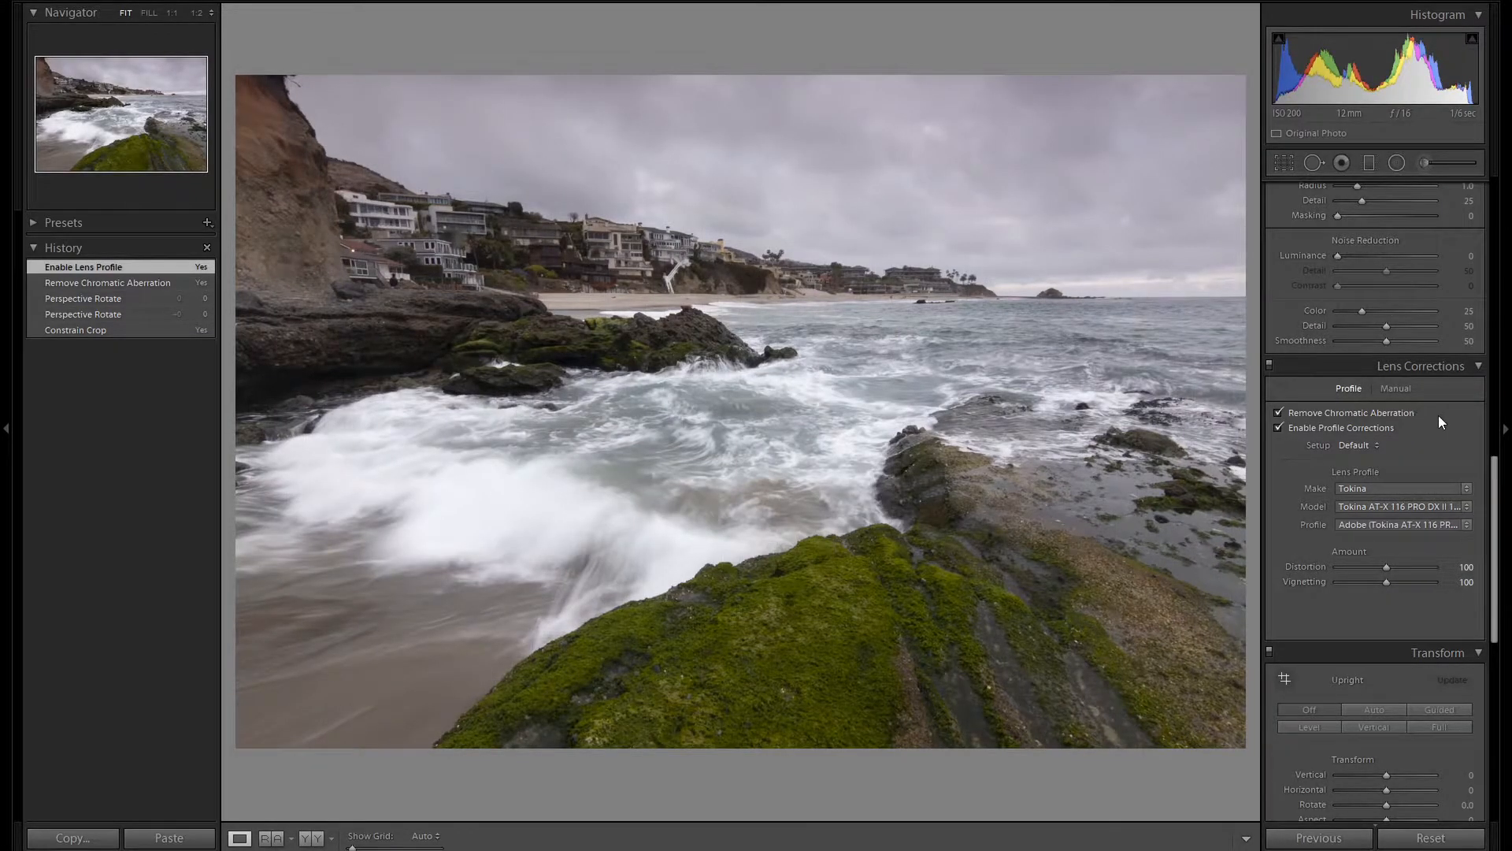
{"action": "scroll", "coordinate": [1430, 497], "scroll_direction": "up", "scroll_amount": 3}
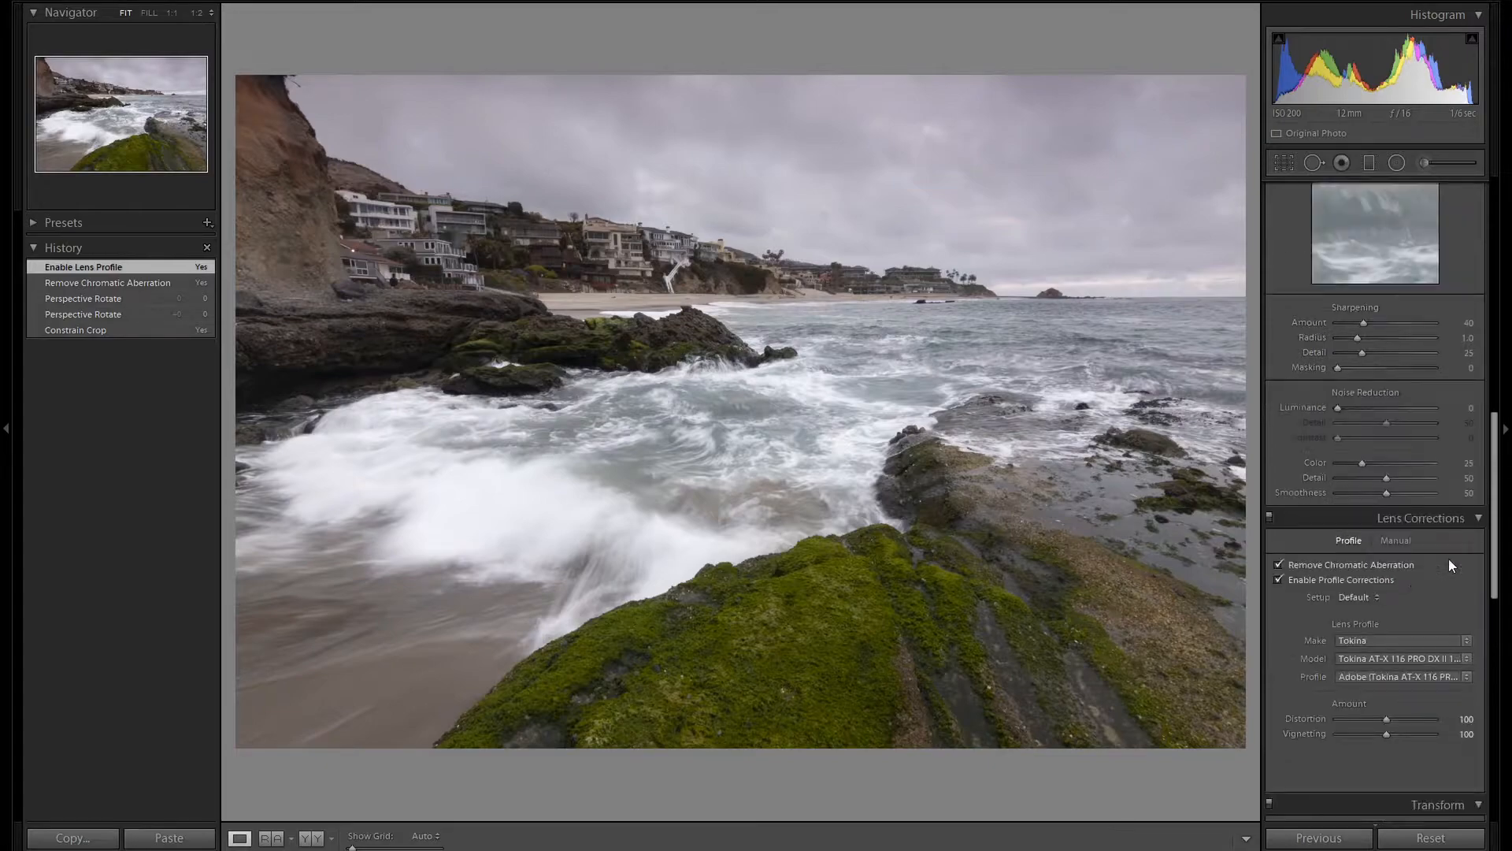
{"action": "left_click", "coordinate": [1461, 325]}
{"action": "type", "text": "100"}
{"action": "key", "text": "Return"}
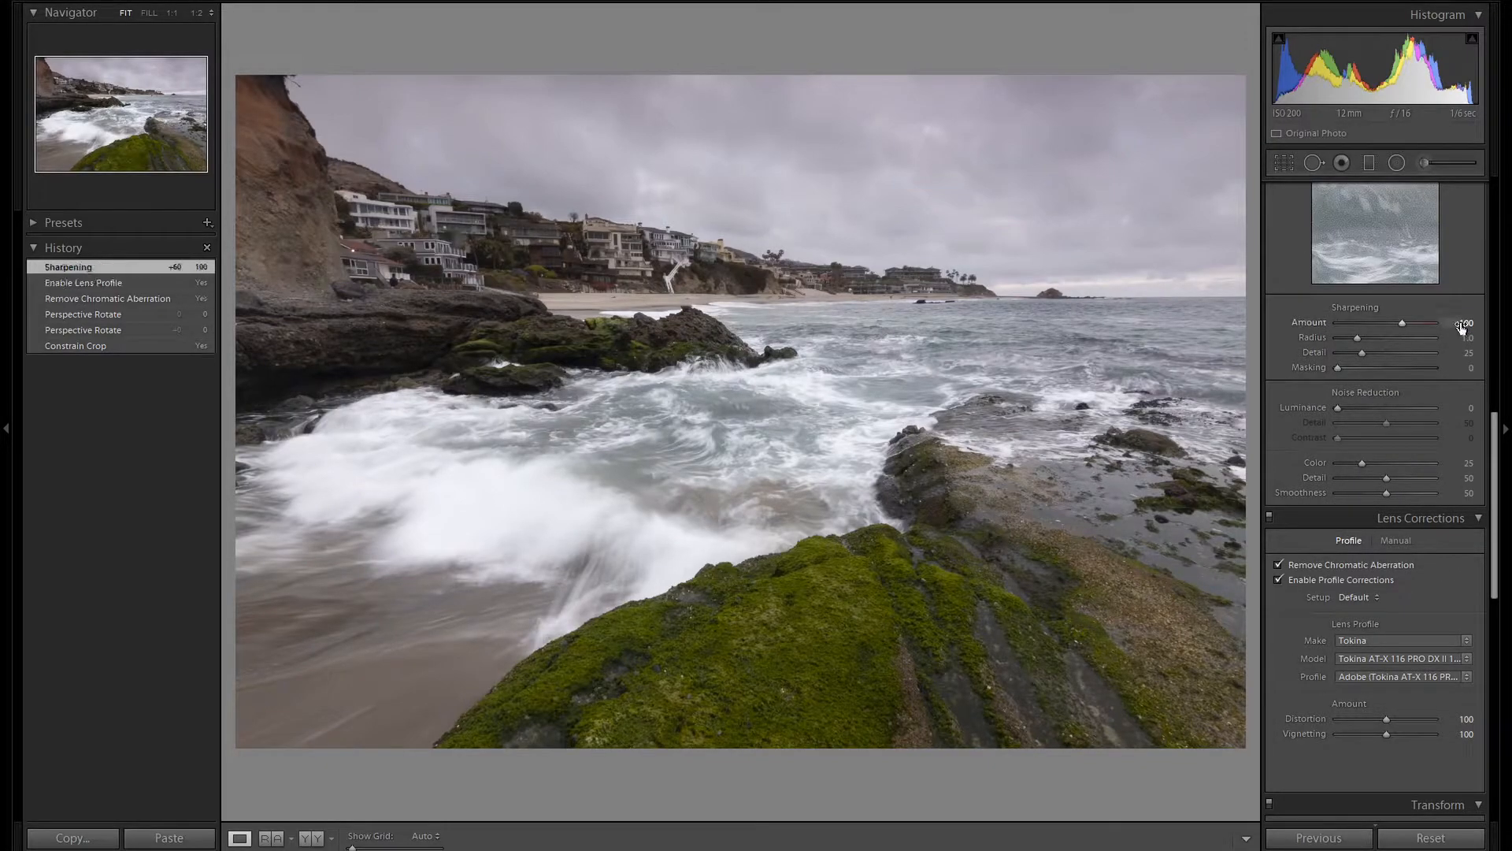
{"action": "key", "text": "alt"}
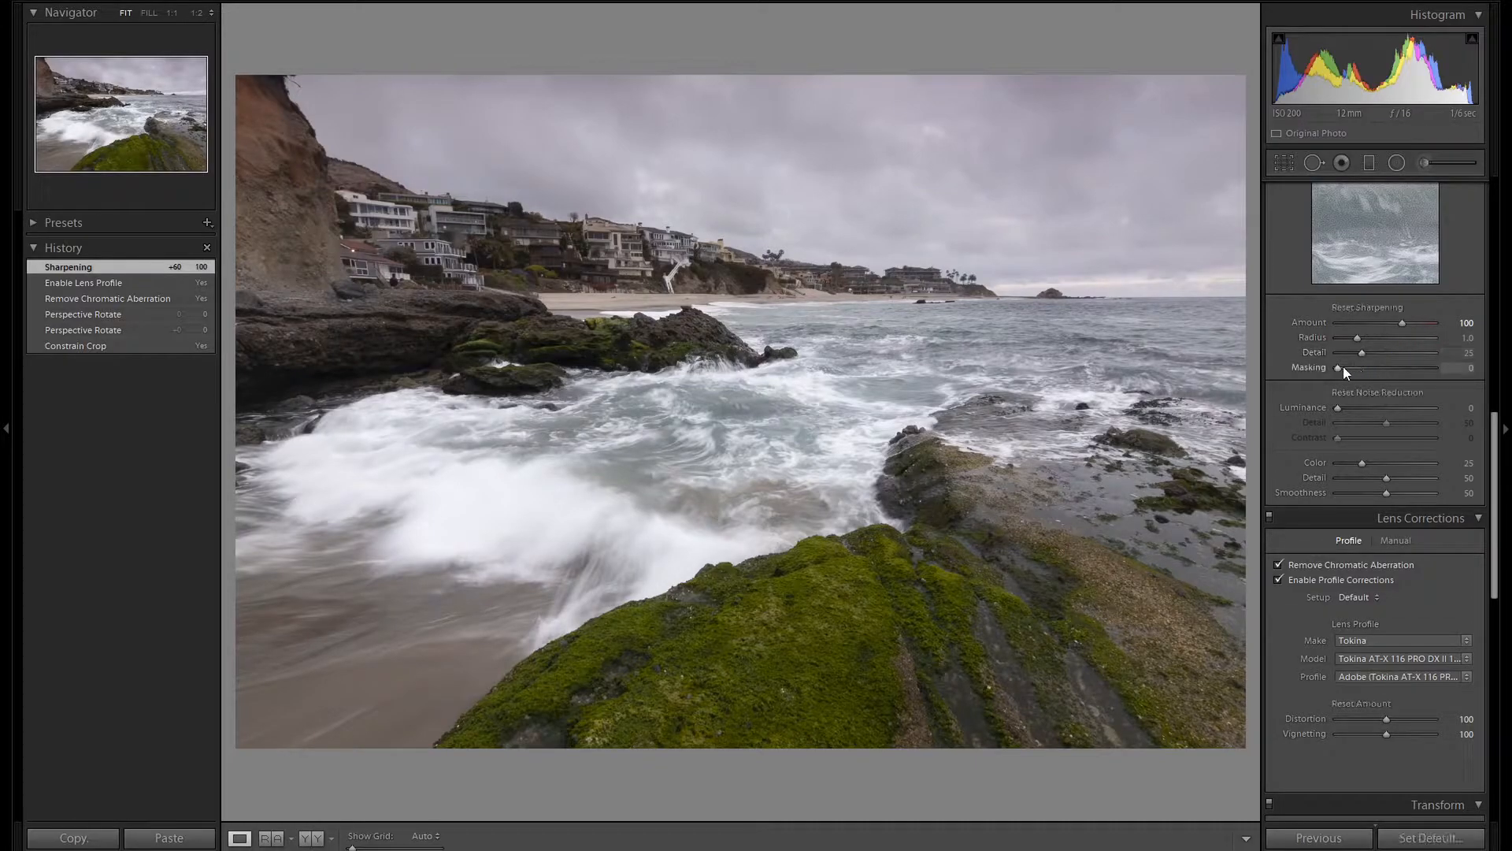
{"action": "left_click_drag", "start_coordinate": [1340, 370], "coordinate": [1340, 370]}
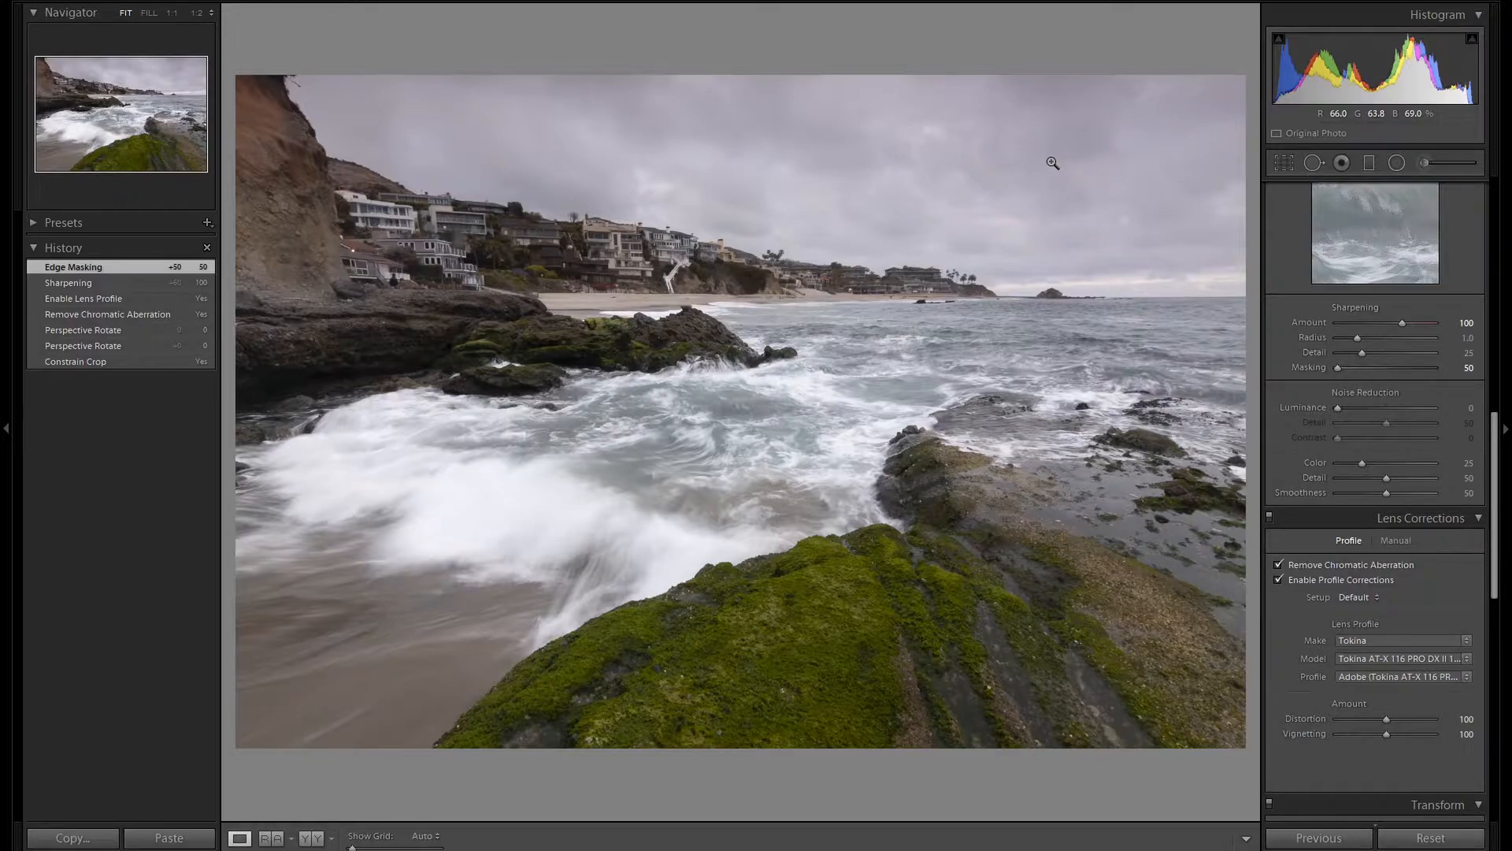
- Cool the white balance temperature to 5200 and raise the exposure to +0.40
{"action": "scroll", "coordinate": [1453, 478], "scroll_direction": "up", "scroll_amount": 4}
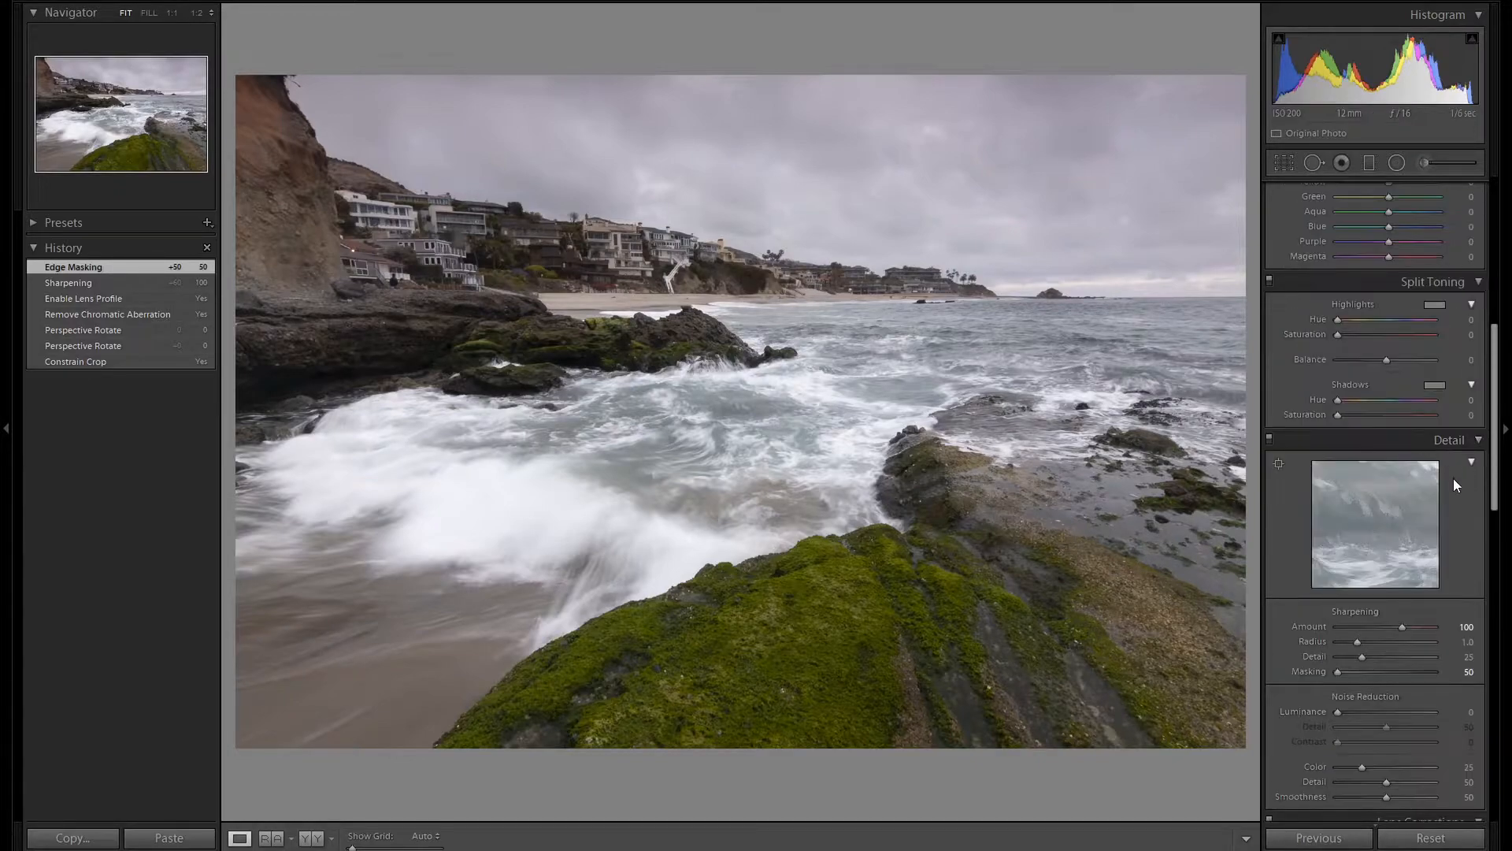
{"action": "scroll", "coordinate": [1457, 504], "scroll_direction": "up", "scroll_amount": 2}
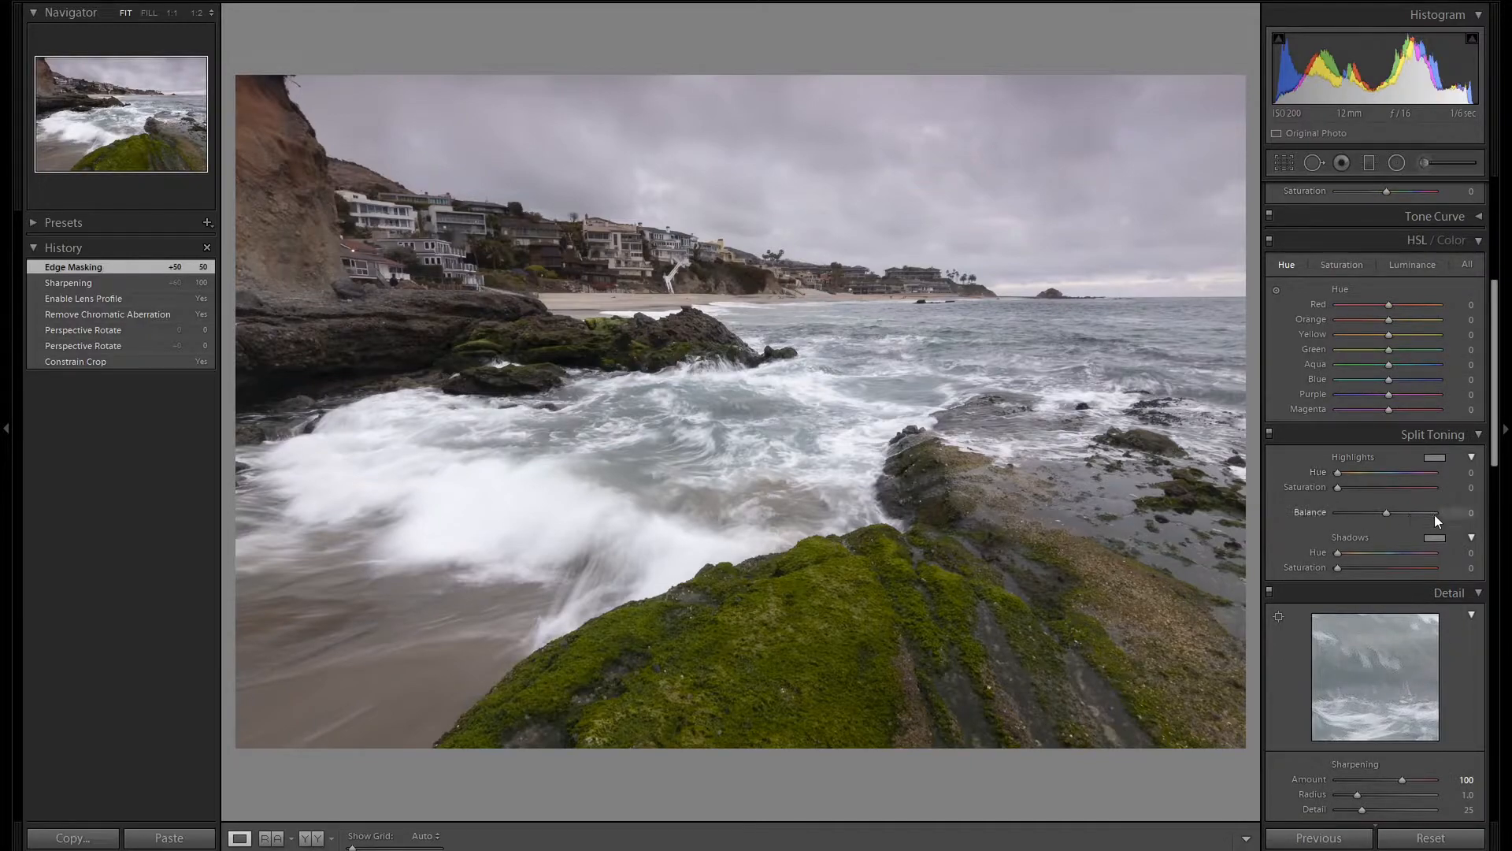
{"action": "scroll", "coordinate": [1435, 520], "scroll_direction": "up", "scroll_amount": 2}
{"action": "scroll", "coordinate": [1445, 544], "scroll_direction": "up", "scroll_amount": 3}
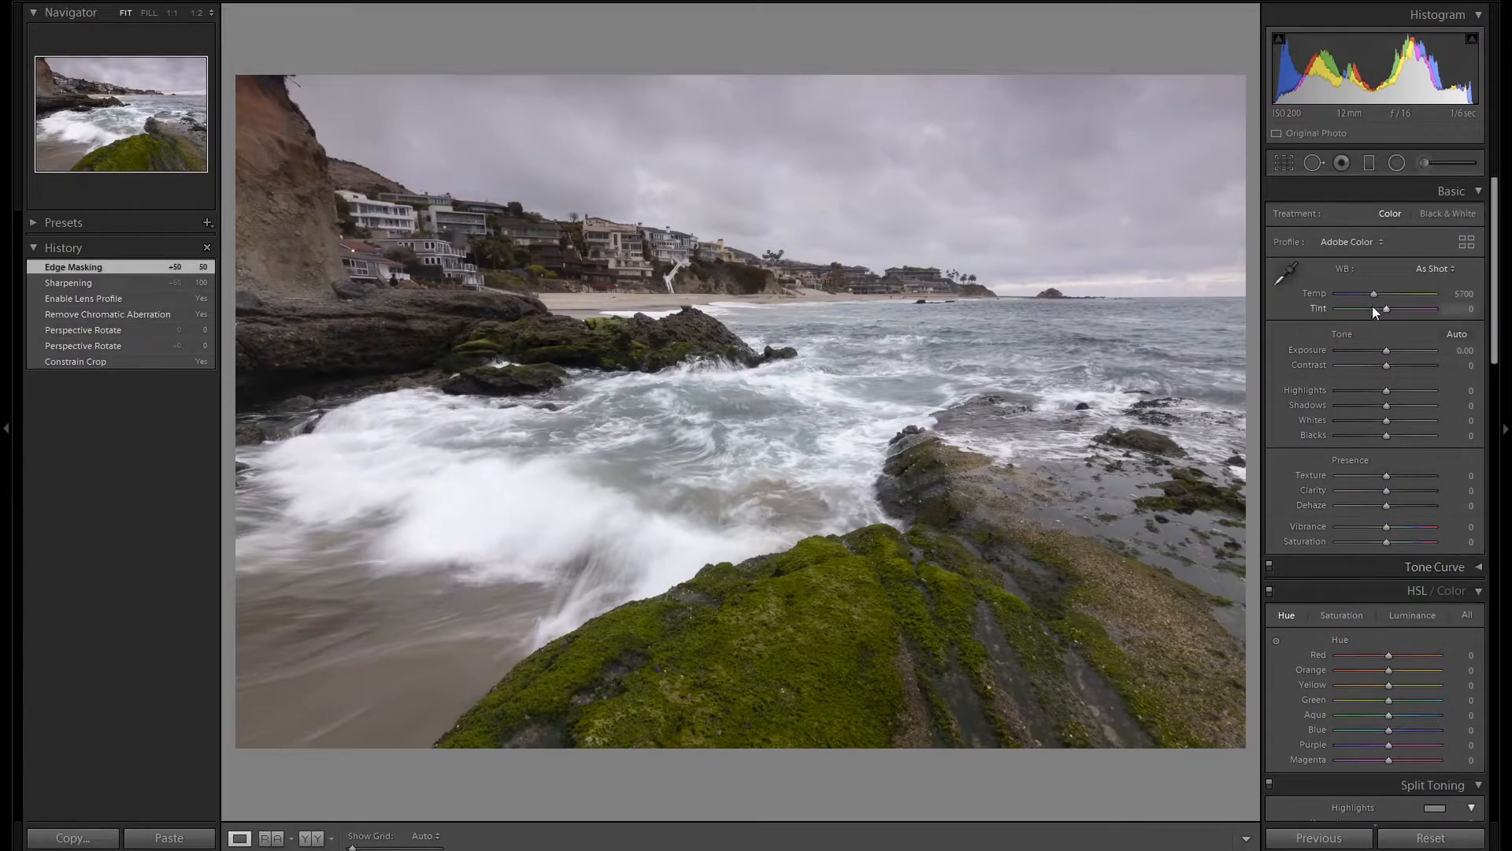
{"action": "scroll", "coordinate": [1373, 292], "scroll_direction": "down", "scroll_amount": 5}
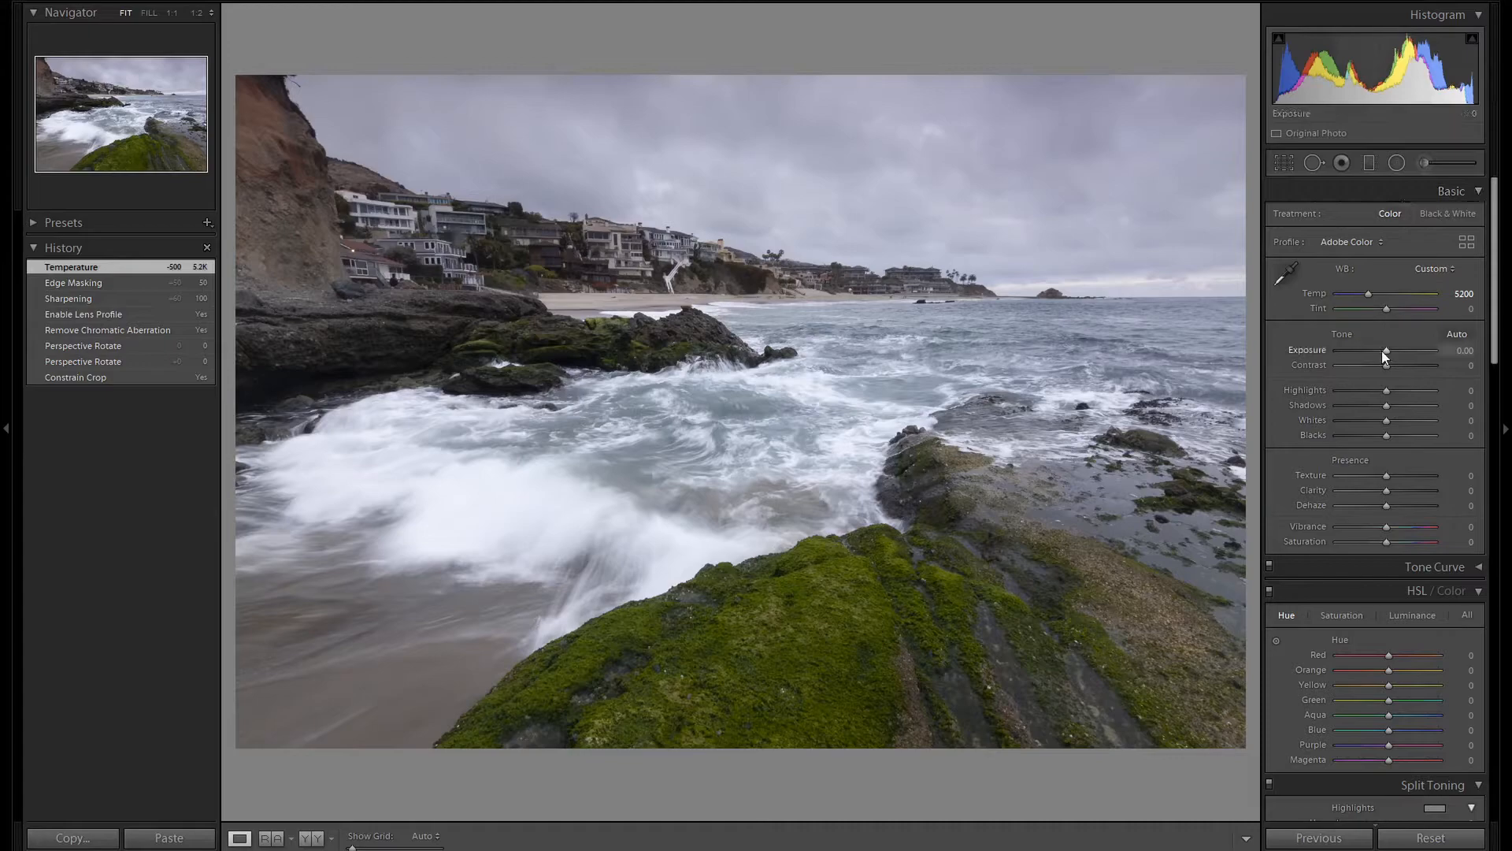
{"action": "scroll", "coordinate": [1385, 351], "scroll_direction": "up", "scroll_amount": 4}
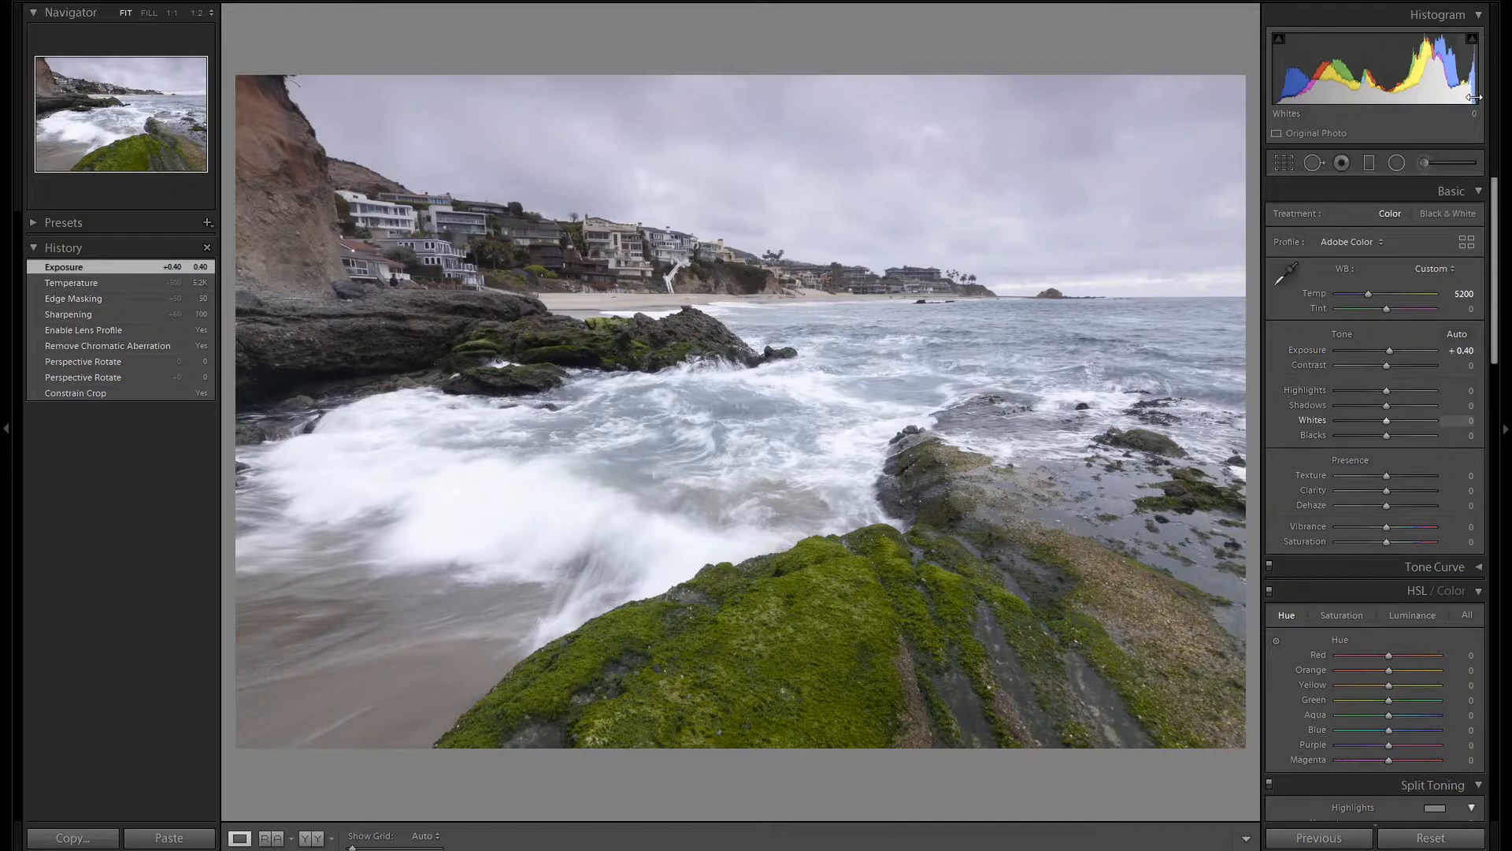
- Lower Highlights to -100 and raise Shadows to +65
{"action": "mouse_move", "coordinate": [1386, 390]}
{"action": "left_mouse_down"}
{"action": "mouse_move", "coordinate": [1335, 393]}
{"action": "mouse_move", "coordinate": [1416, 407]}
{"action": "left_mouse_up"}
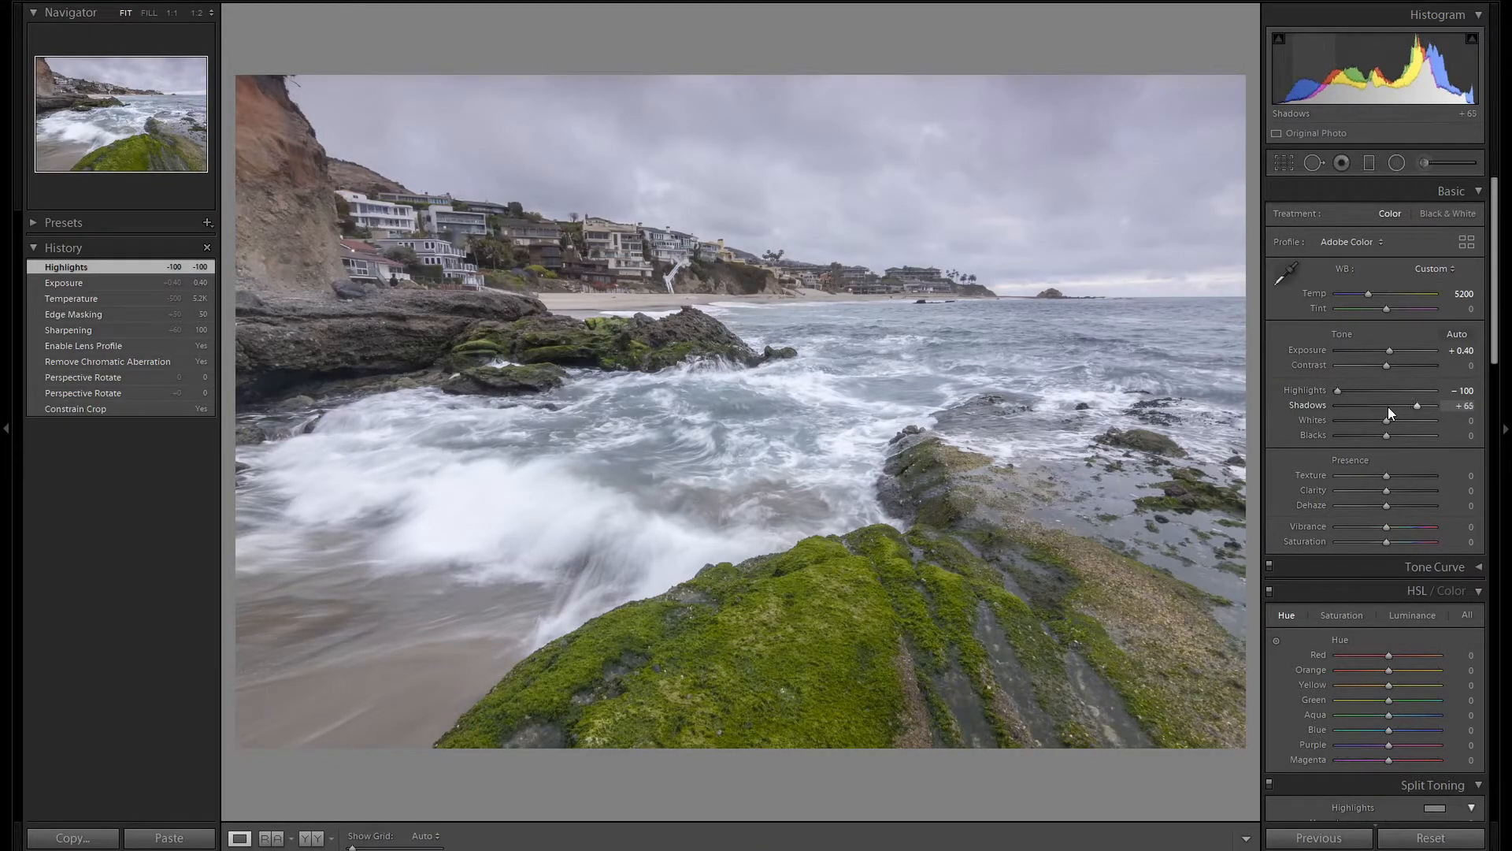
{"action": "left_click_drag", "start_coordinate": [1417, 406], "coordinate": [1435, 407]}
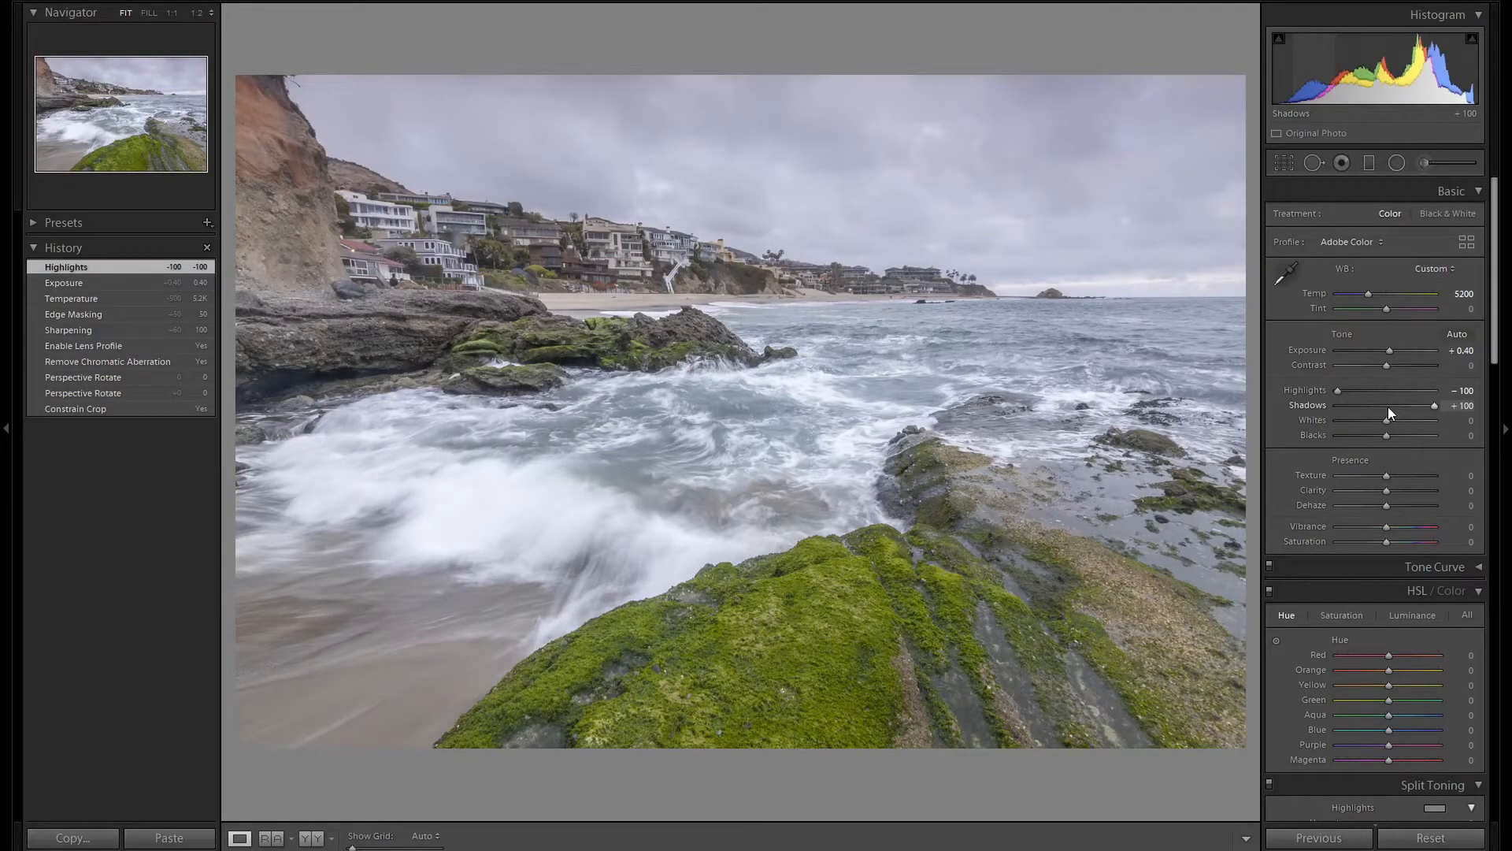
{"action": "key", "text": "Down"}
{"action": "key", "text": "Down"}
{"action": "key", "text": "Down"}
{"action": "key", "text": "Down"}
{"action": "key", "text": "Down"}
{"action": "key", "text": "Down"}
{"action": "key", "text": "Down"}
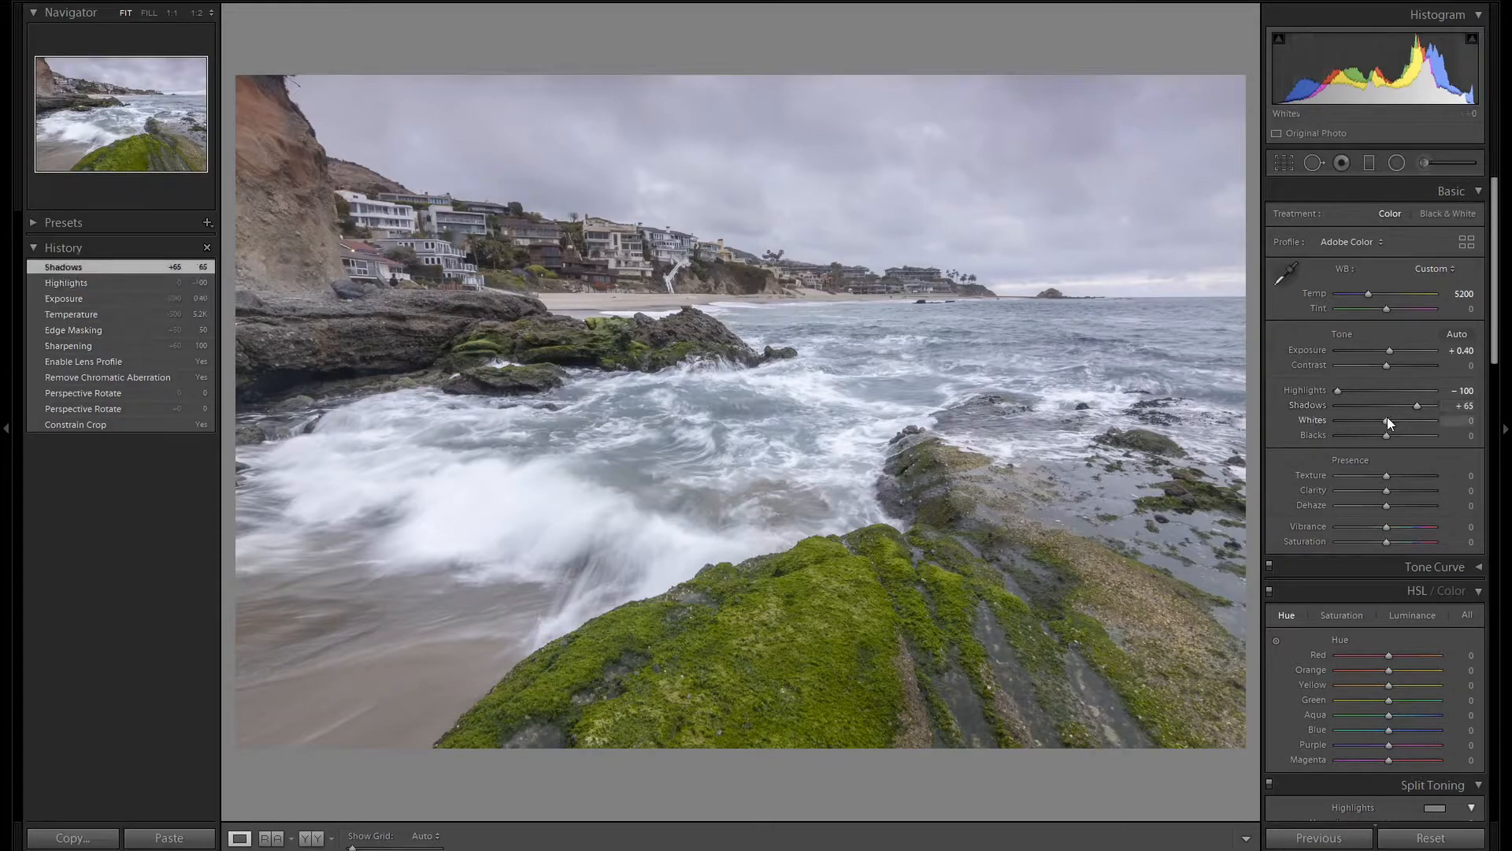
- Raise Whites to +30
{"action": "key", "text": "Up"}
{"action": "key", "text": "Up"}
{"action": "key", "text": "Up"}
{"action": "key", "text": "Up"}
{"action": "key", "text": "Up"}
{"action": "key", "text": "Up"}
{"action": "key", "text": "Up"}
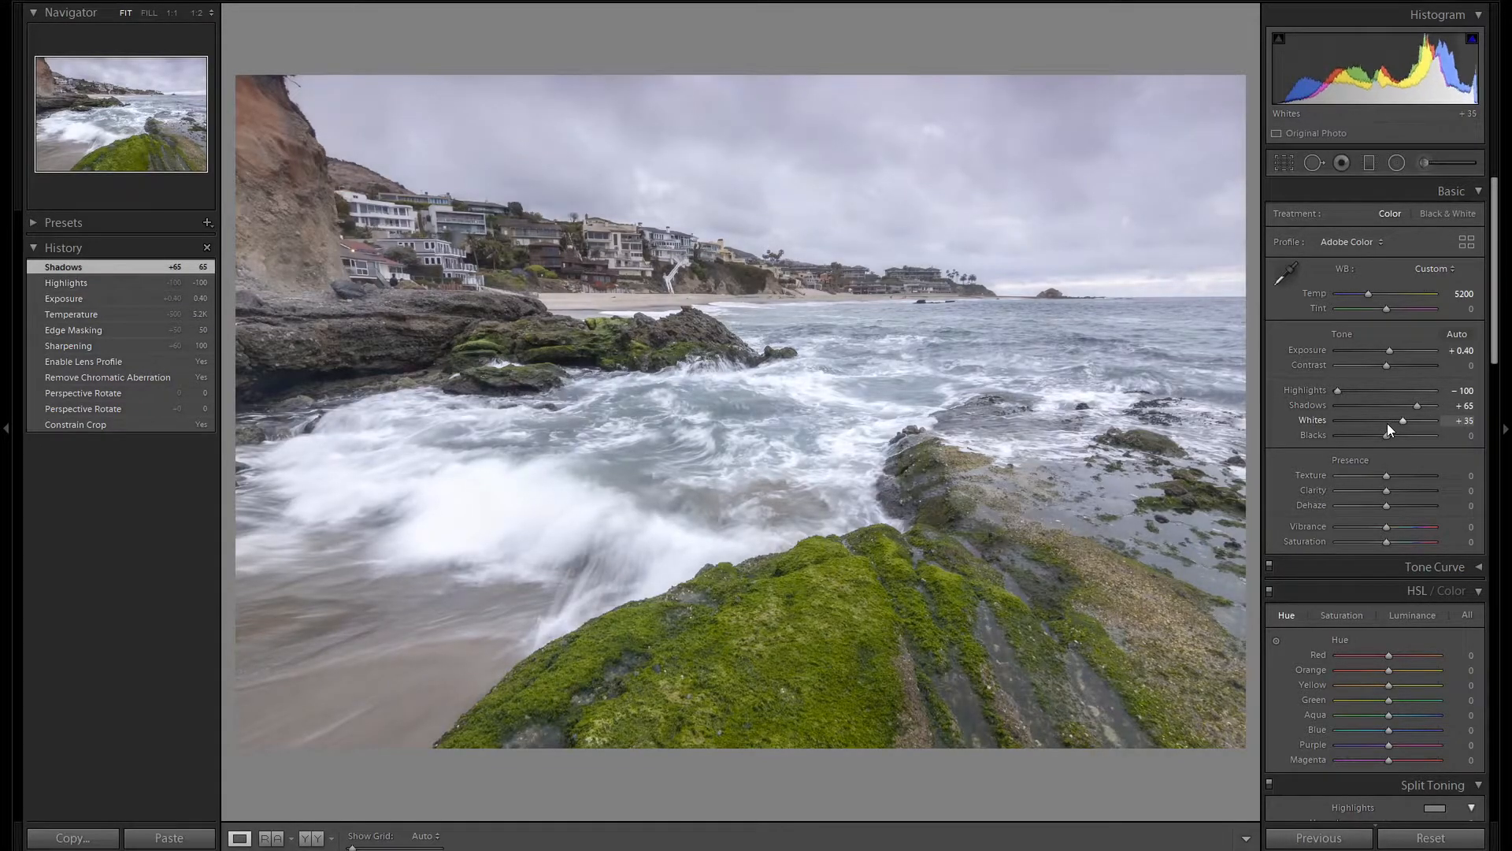
{"action": "key", "text": "Down"}
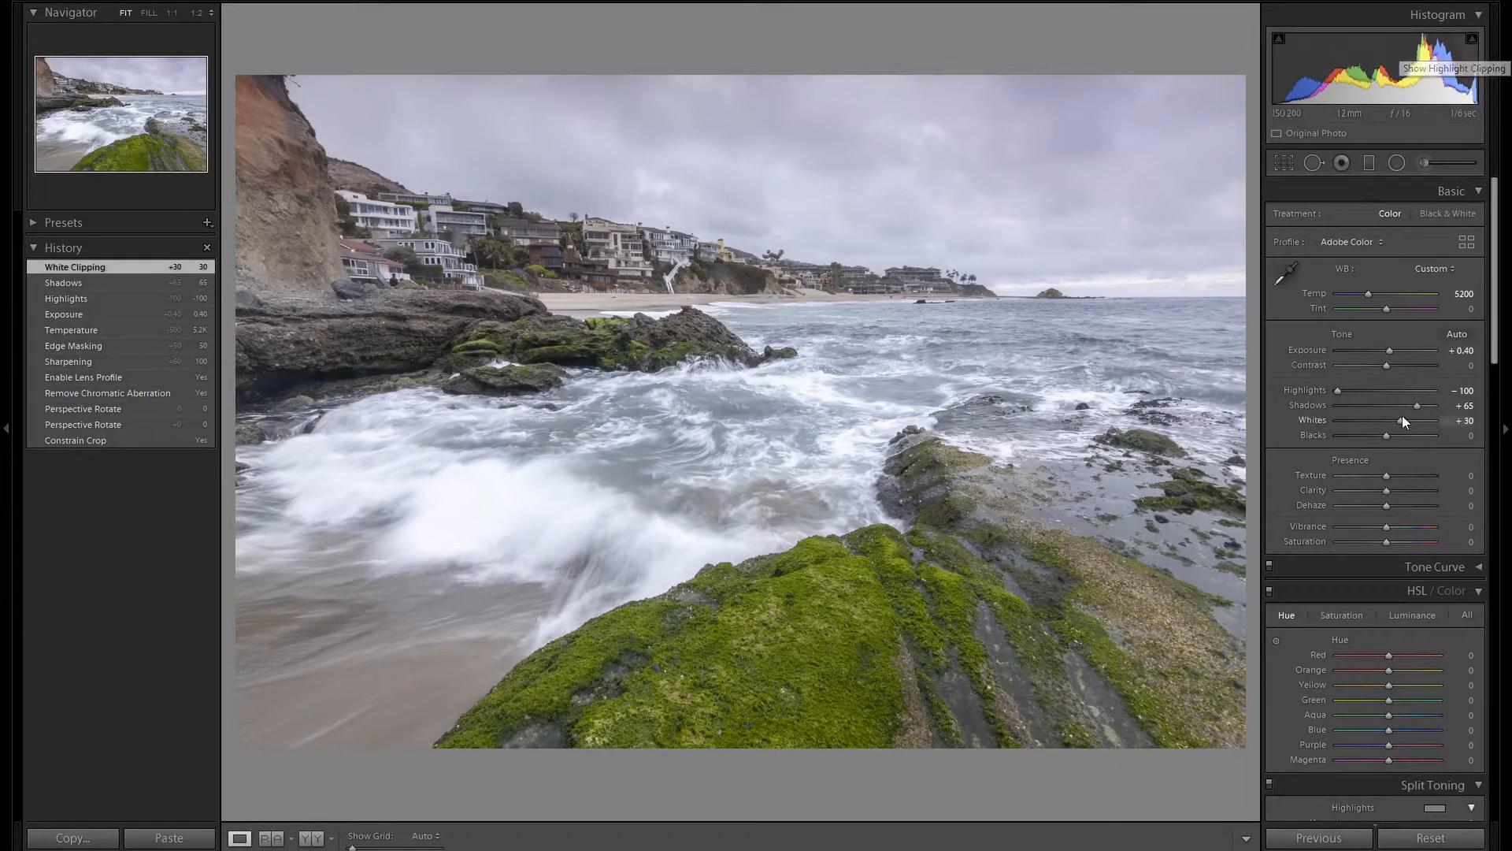
- Try Whites at +40 and +55 while checking the highlight clipping, and return Whites to +30
{"action": "key", "text": "Up"}
{"action": "key", "text": "Up"}
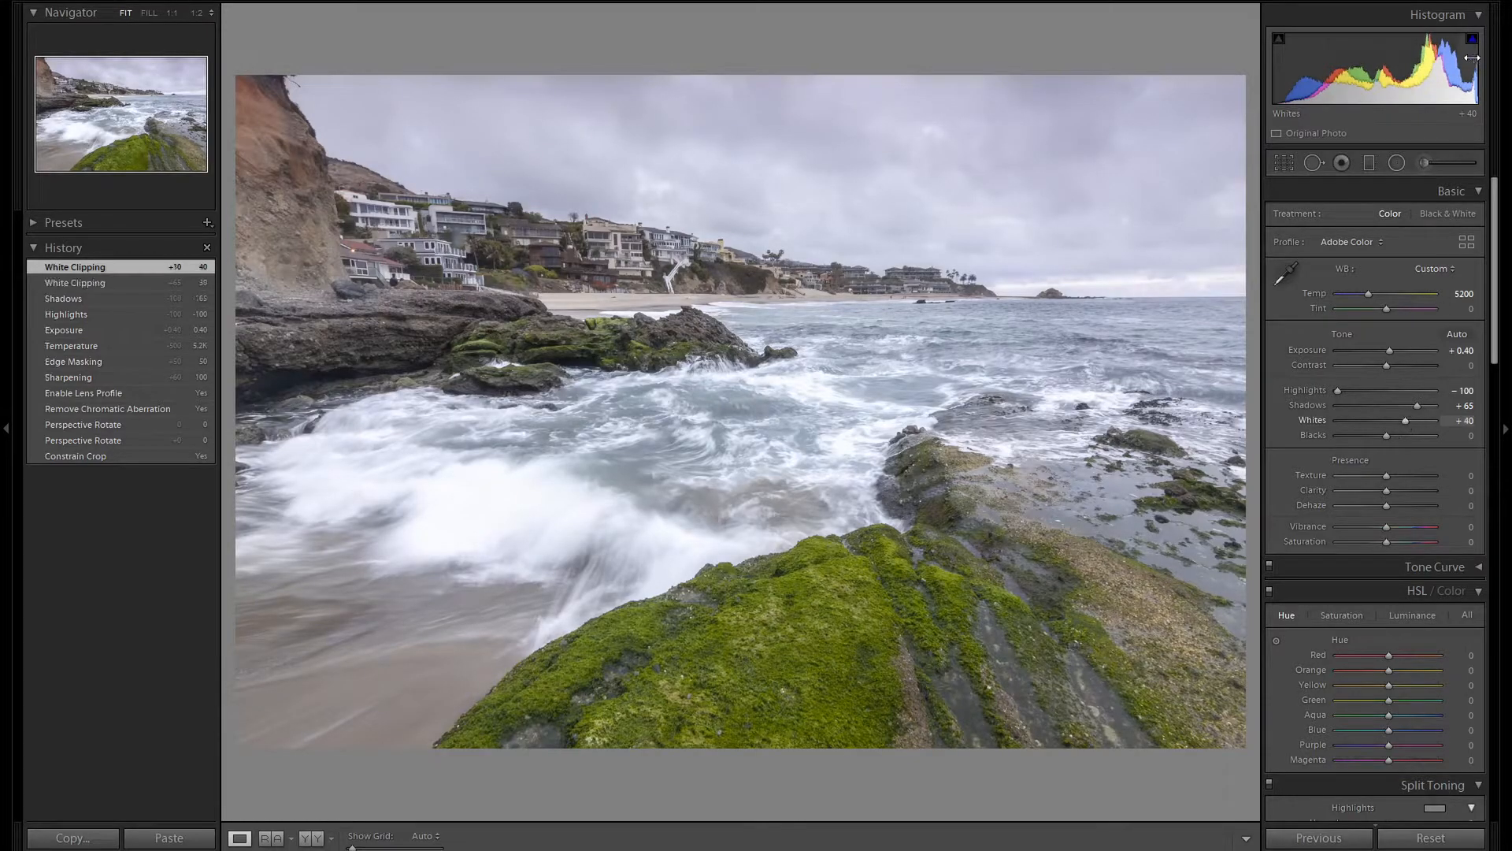
{"action": "mouse_move", "coordinate": [1472, 42]}
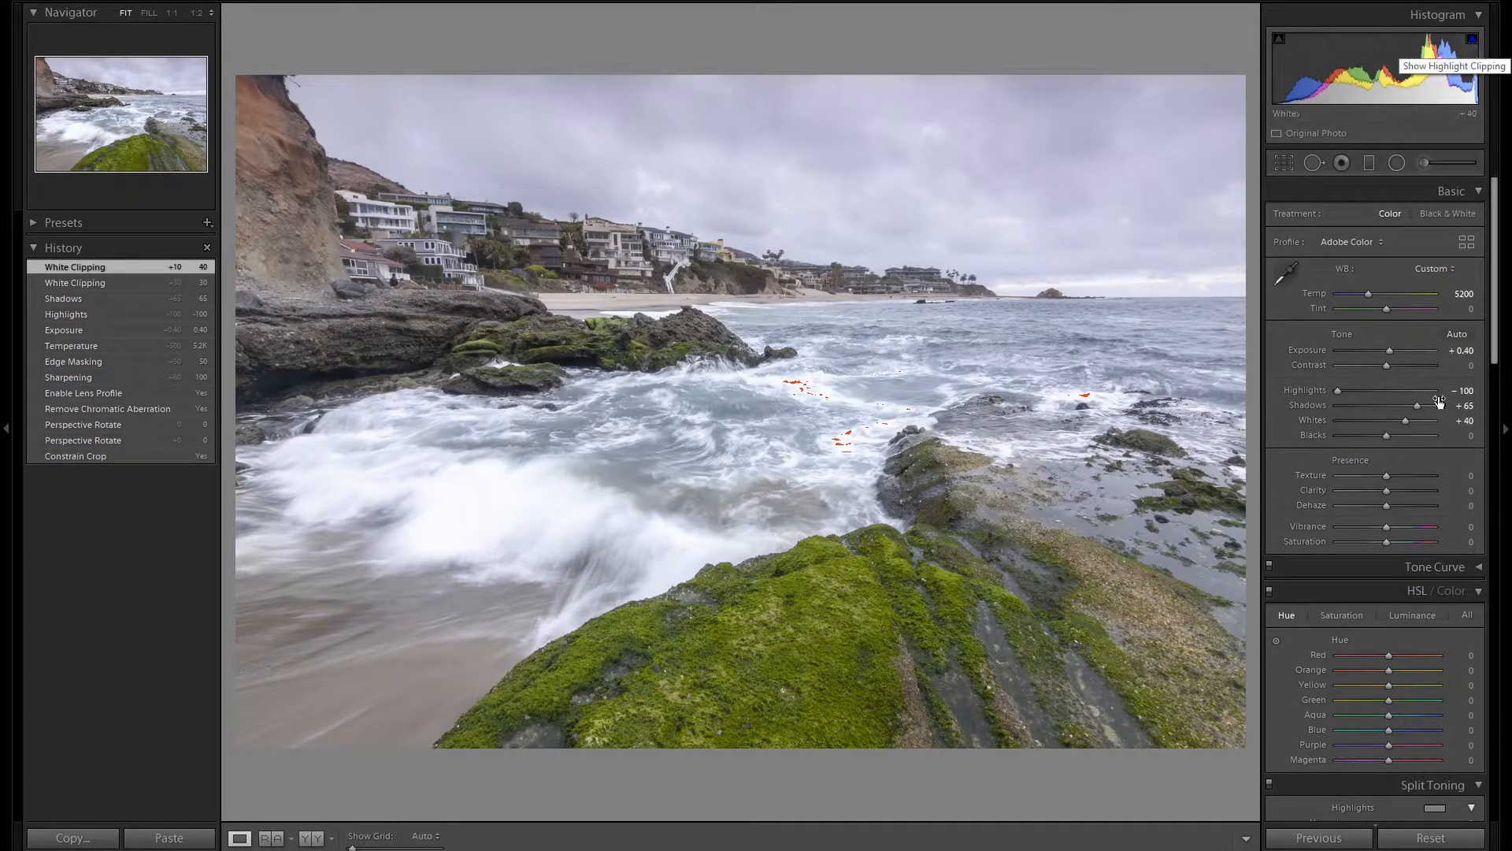
{"action": "key", "text": "Up"}
{"action": "key", "text": "Up"}
{"action": "key", "text": "Up"}
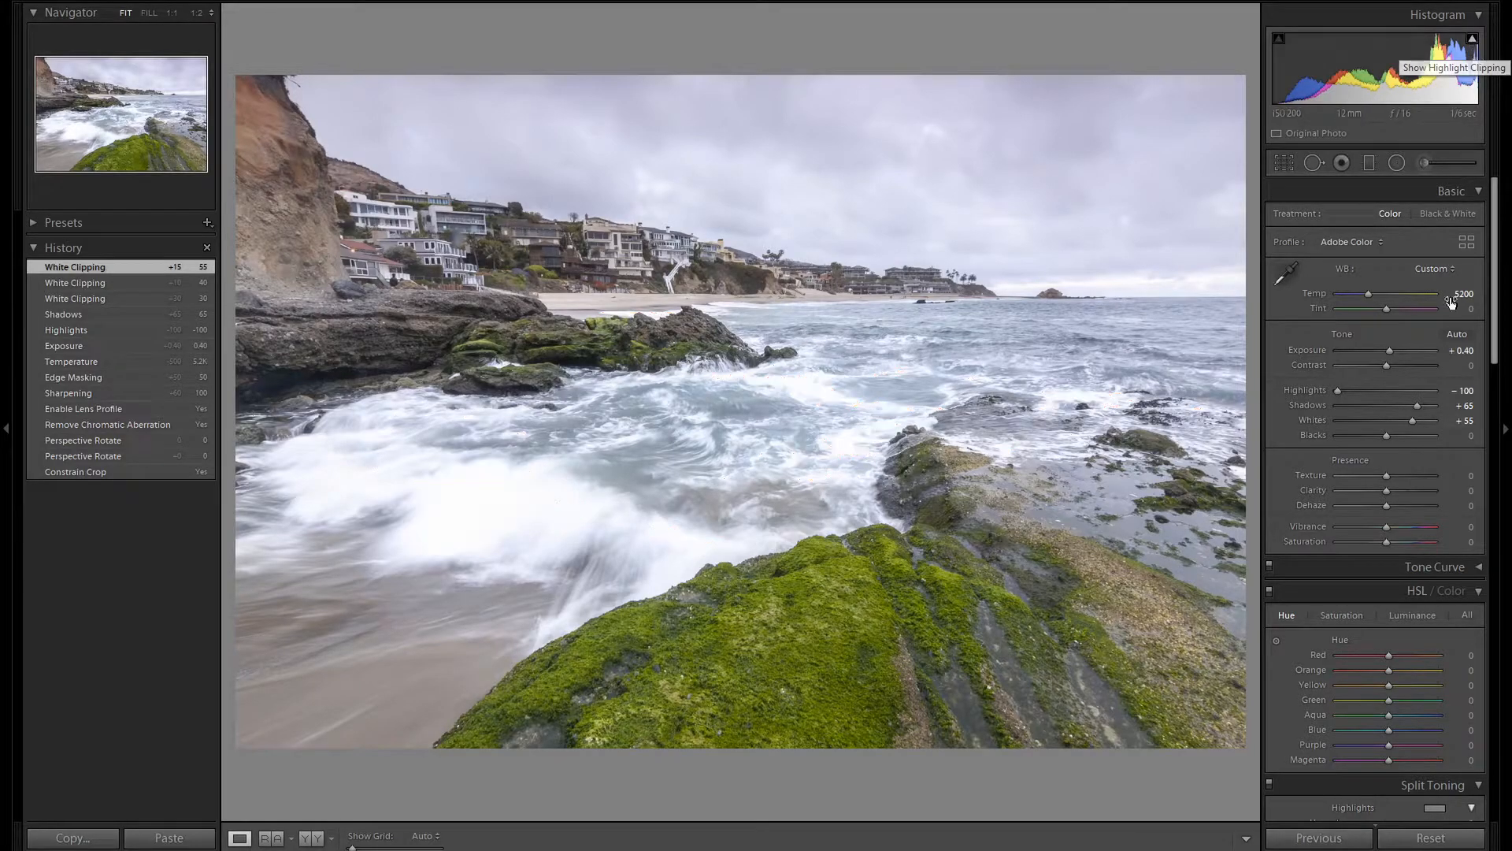
{"action": "left_click_drag", "start_coordinate": [1412, 421], "coordinate": [1401, 422]}
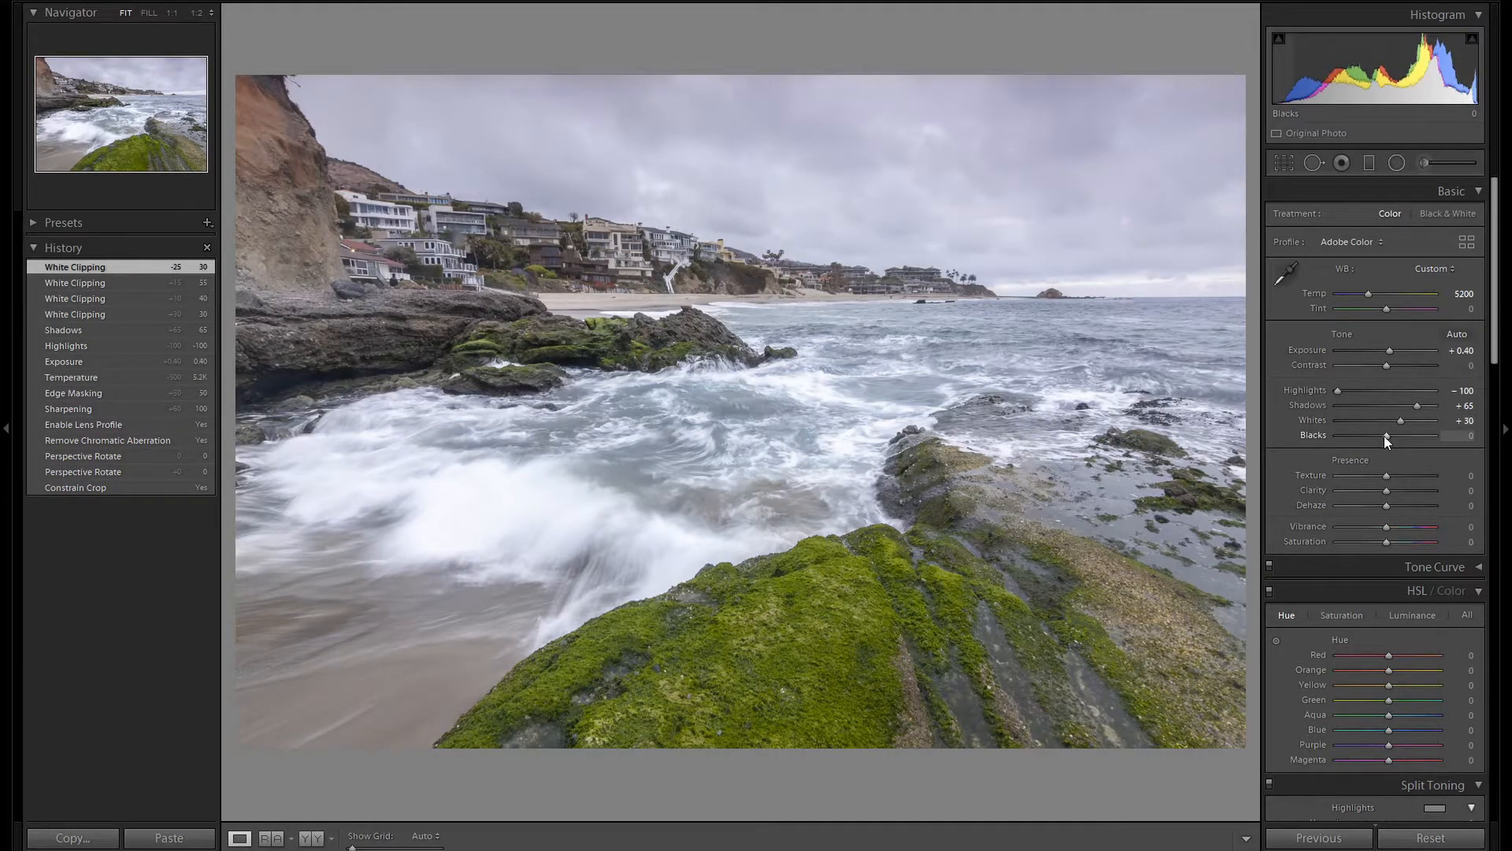
- Lower Blacks to -30
{"action": "key", "text": "Down"}
{"action": "key", "text": "Down"}
{"action": "key", "text": "Down"}
{"action": "key", "text": "Down"}
{"action": "key", "text": "Down"}
{"action": "key", "text": "Down"}
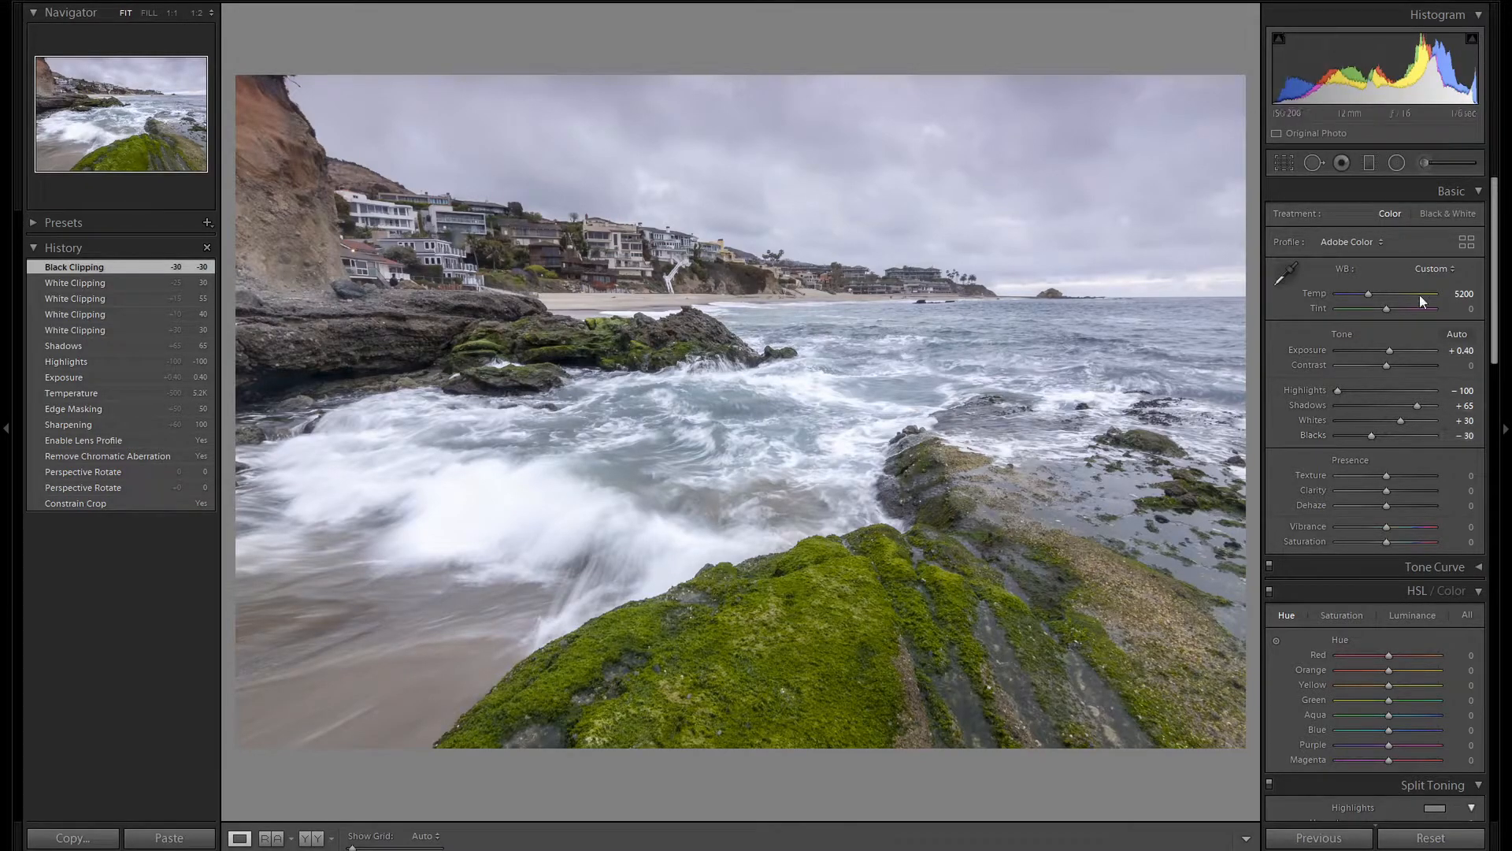
- Set the Green luminance to +20 and the Green saturation to +40 in the HSL adjustments
{"action": "scroll", "coordinate": [1429, 444], "scroll_direction": "down", "scroll_amount": 3}
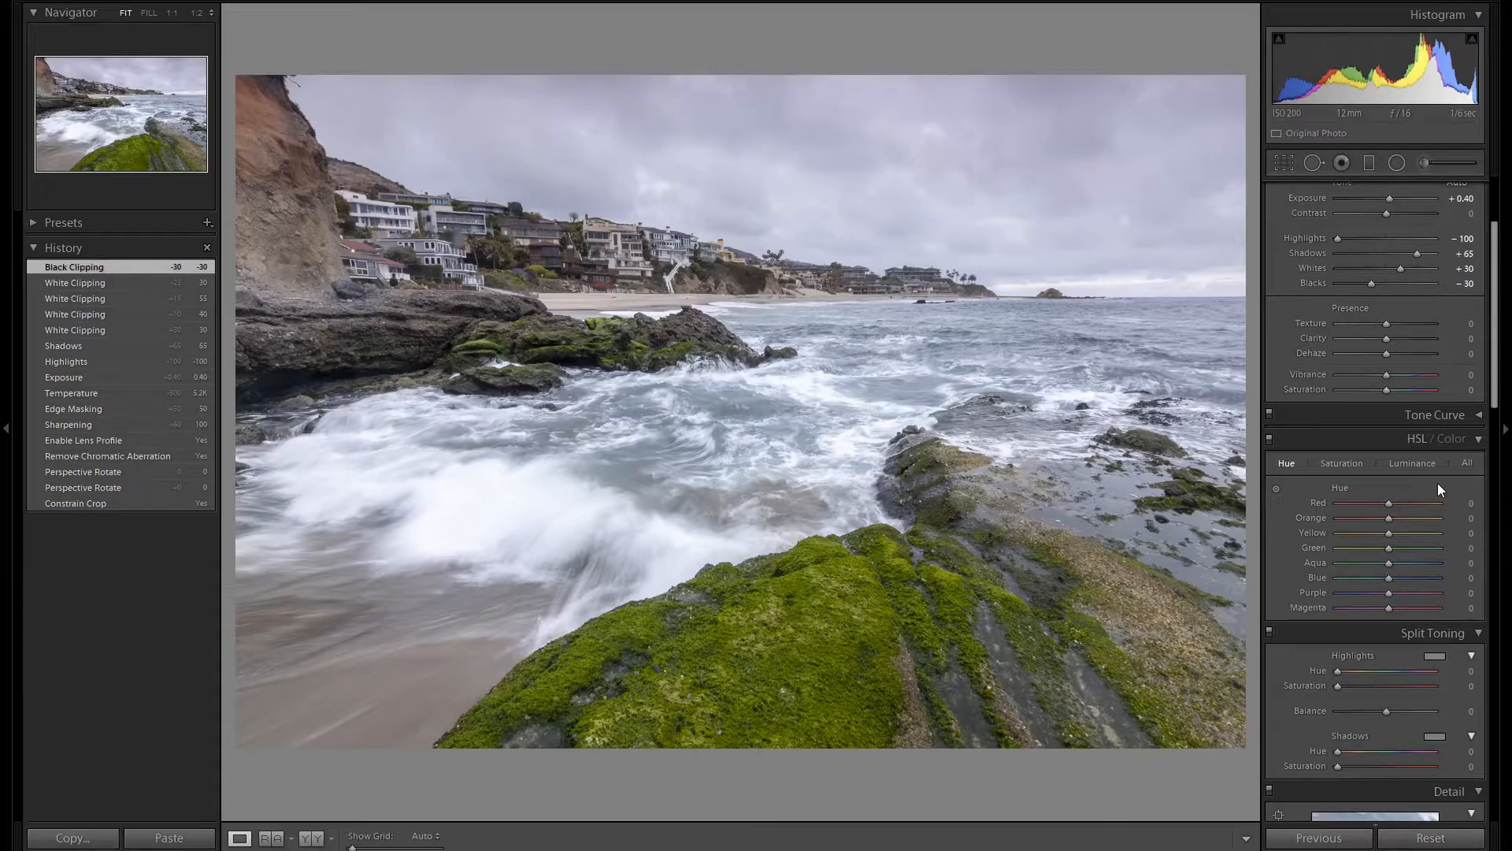
{"action": "left_click", "coordinate": [1417, 466]}
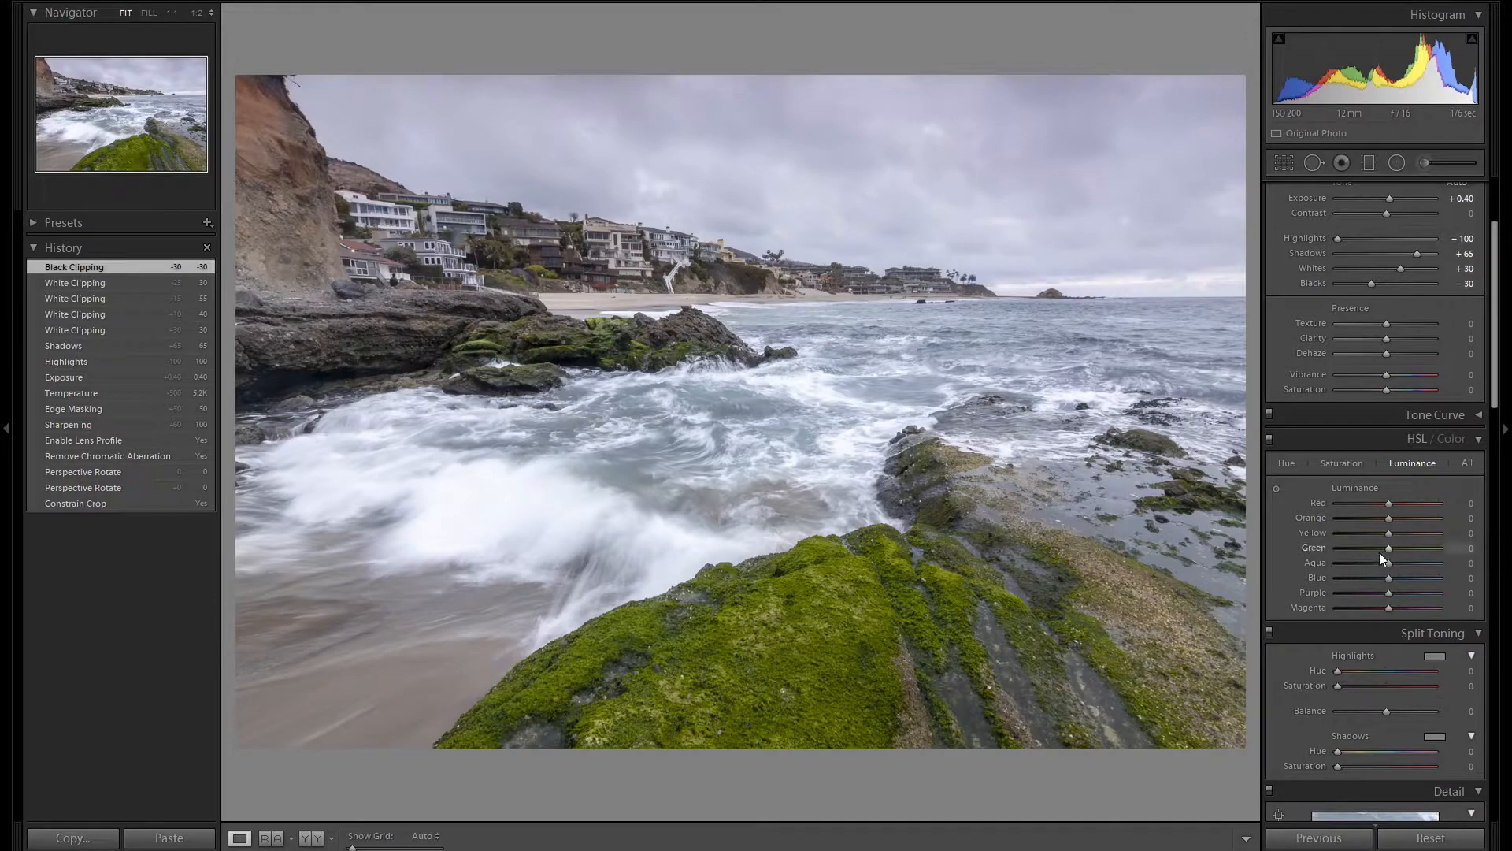
{"action": "key", "text": "Down"}
{"action": "key", "text": "Down"}
{"action": "key", "text": "Down"}
{"action": "key", "text": "Down"}
{"action": "key", "text": "Down"}
{"action": "key", "text": "Down"}
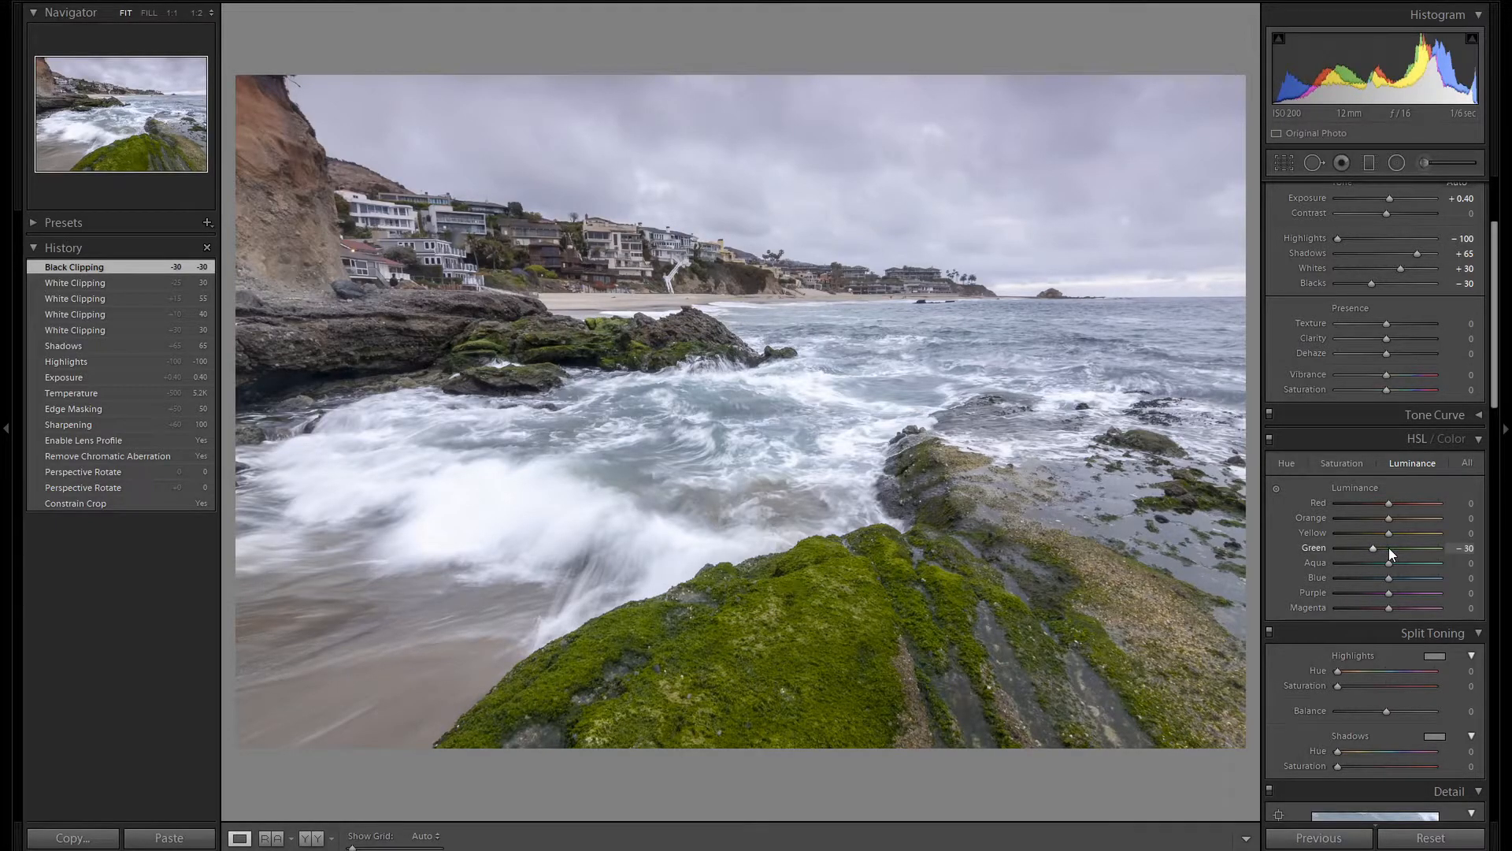
{"action": "key", "text": "Up"}
{"action": "key", "text": "Up"}
{"action": "key", "text": "Up"}
{"action": "key", "text": "Up"}
{"action": "key", "text": "Up"}
{"action": "key", "text": "Up"}
{"action": "key", "text": "Up"}
{"action": "key", "text": "Up"}
{"action": "key", "text": "Up"}
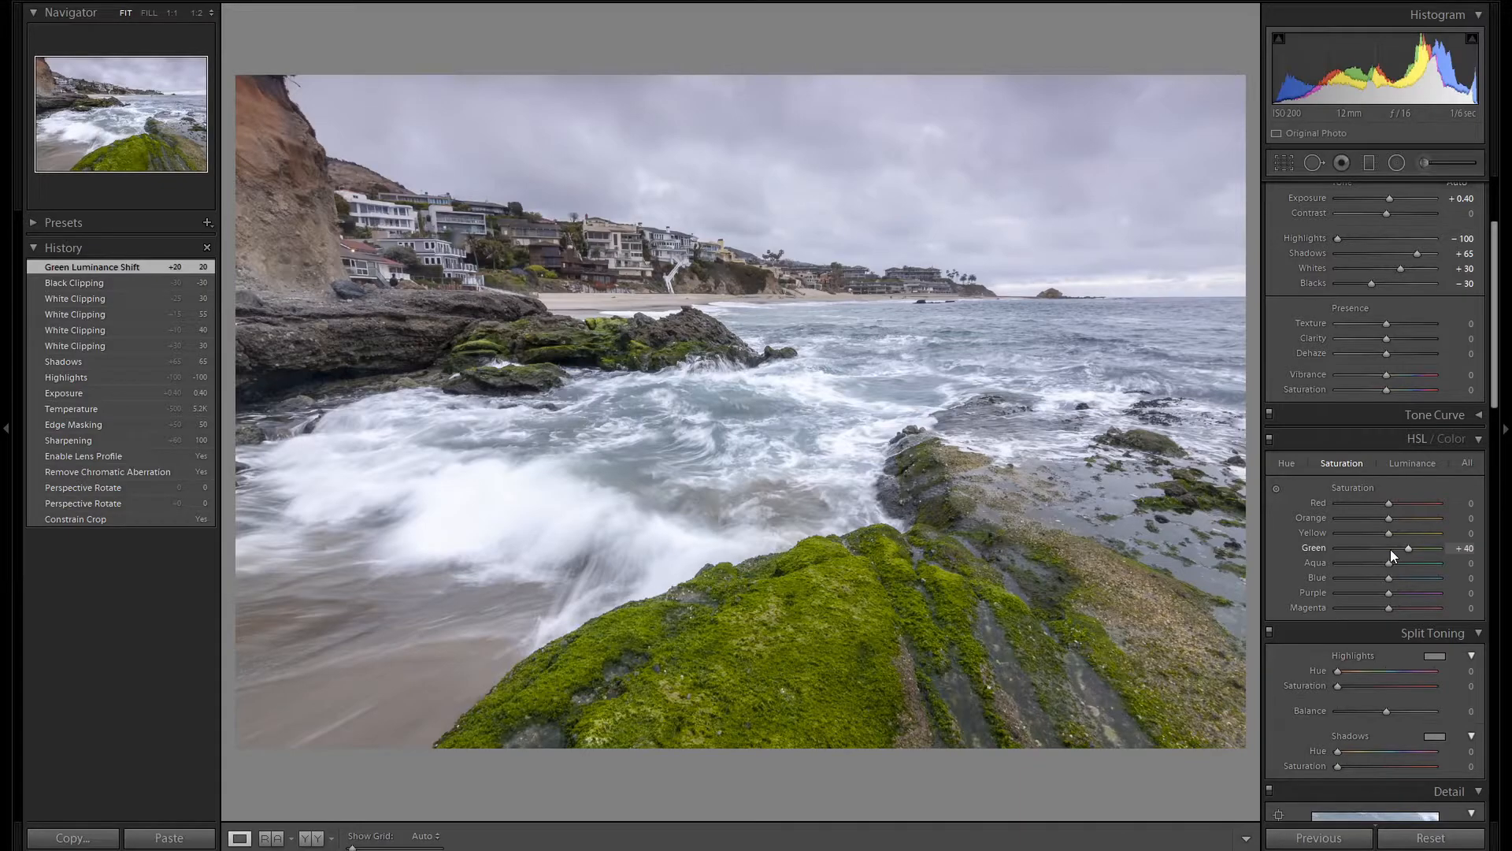
{"action": "left_click_drag", "start_coordinate": [1391, 549], "coordinate": [1391, 550]}
- Preview the extremes of the Green hue and set it to +10
{"action": "left_click", "coordinate": [1289, 465]}
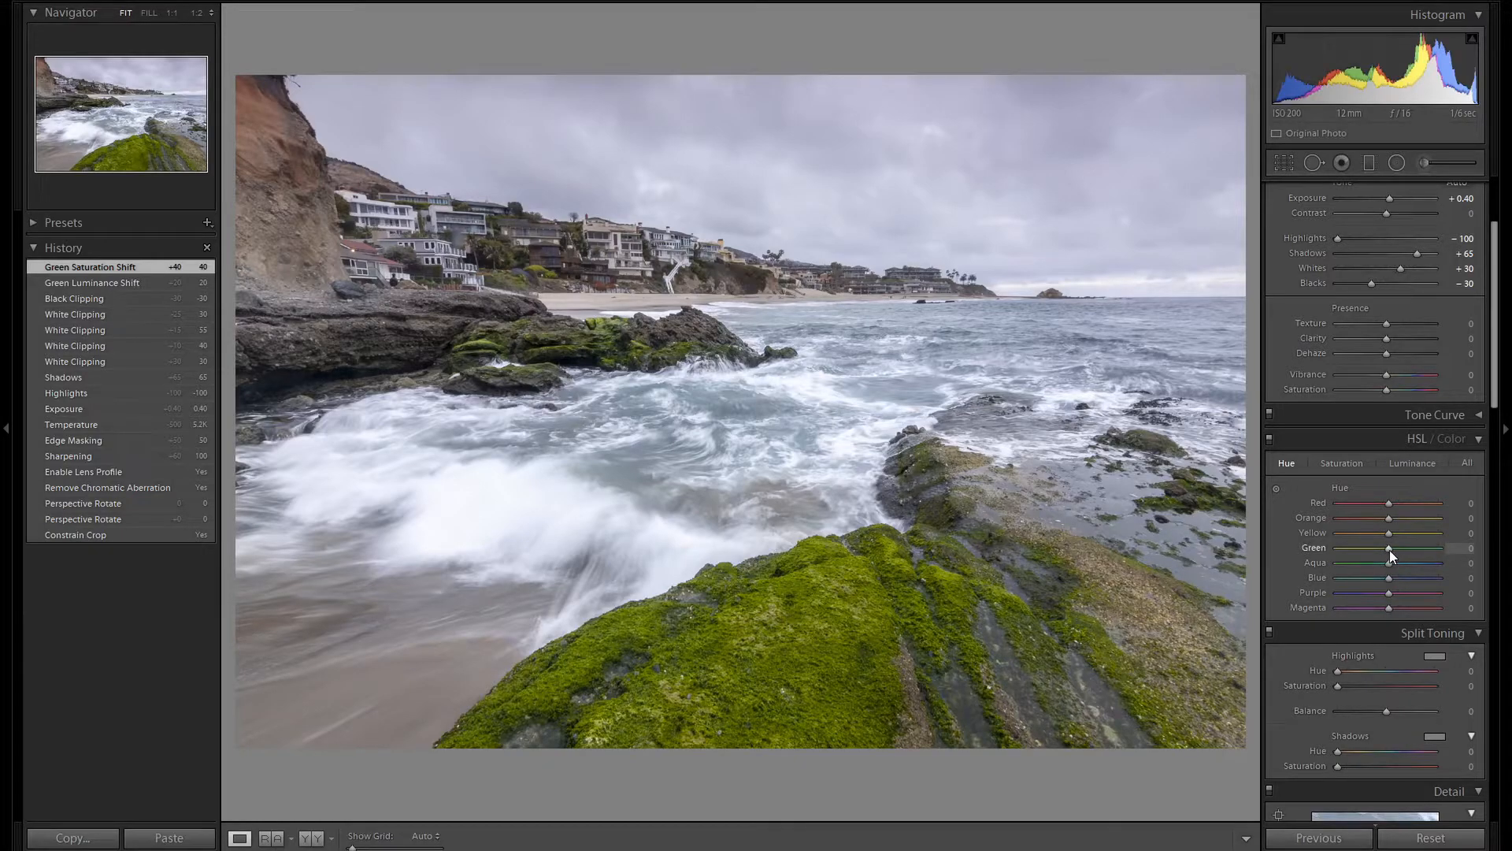
{"action": "scroll", "coordinate": [1389, 550], "scroll_direction": "down", "scroll_amount": 10}
{"action": "scroll", "coordinate": [1389, 549], "scroll_direction": "up", "scroll_amount": 20}
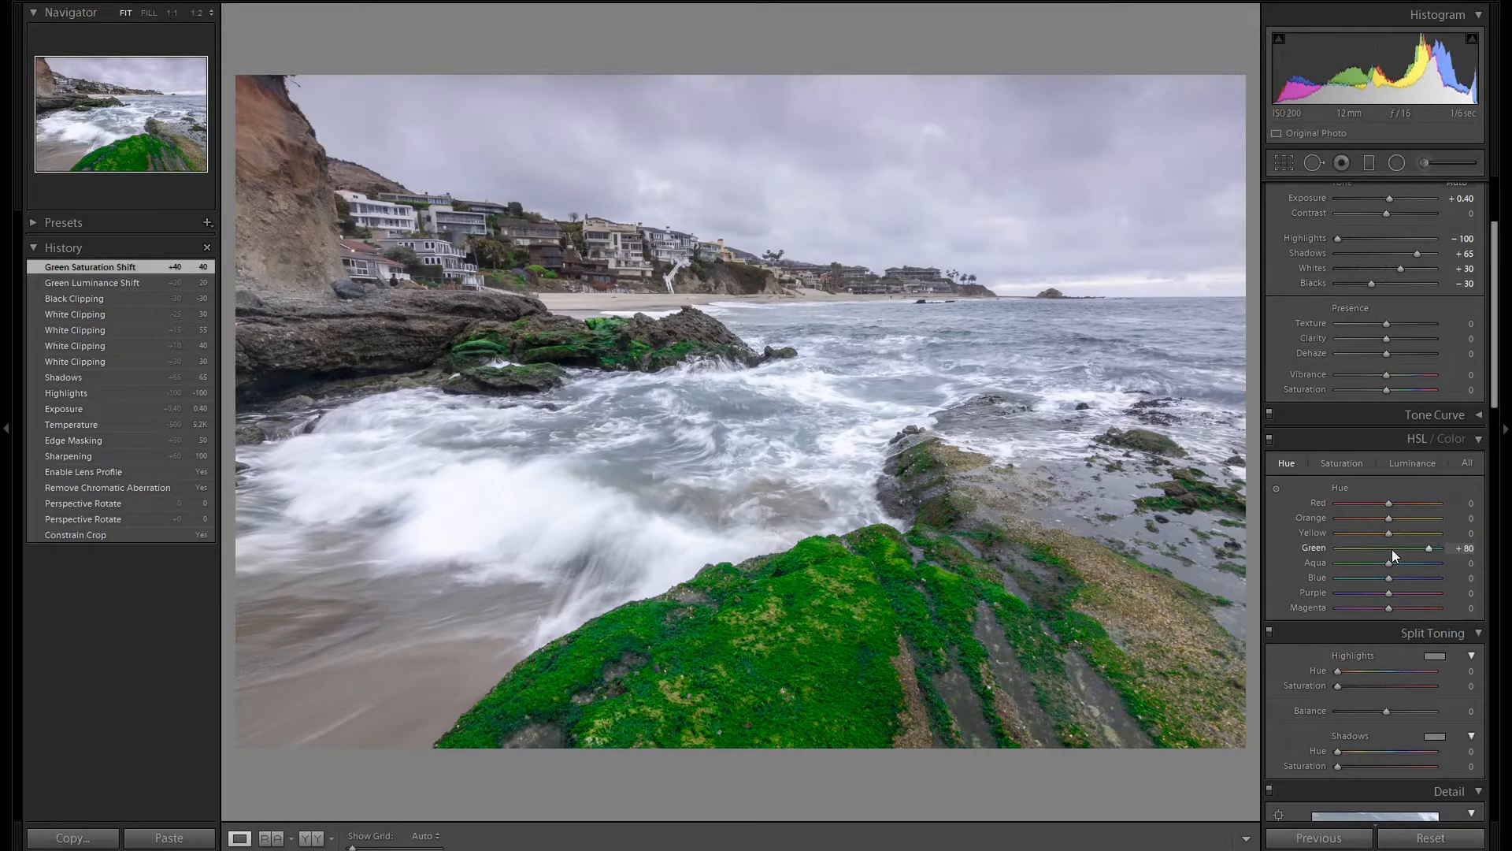
{"action": "double_click", "coordinate": [1392, 549]}
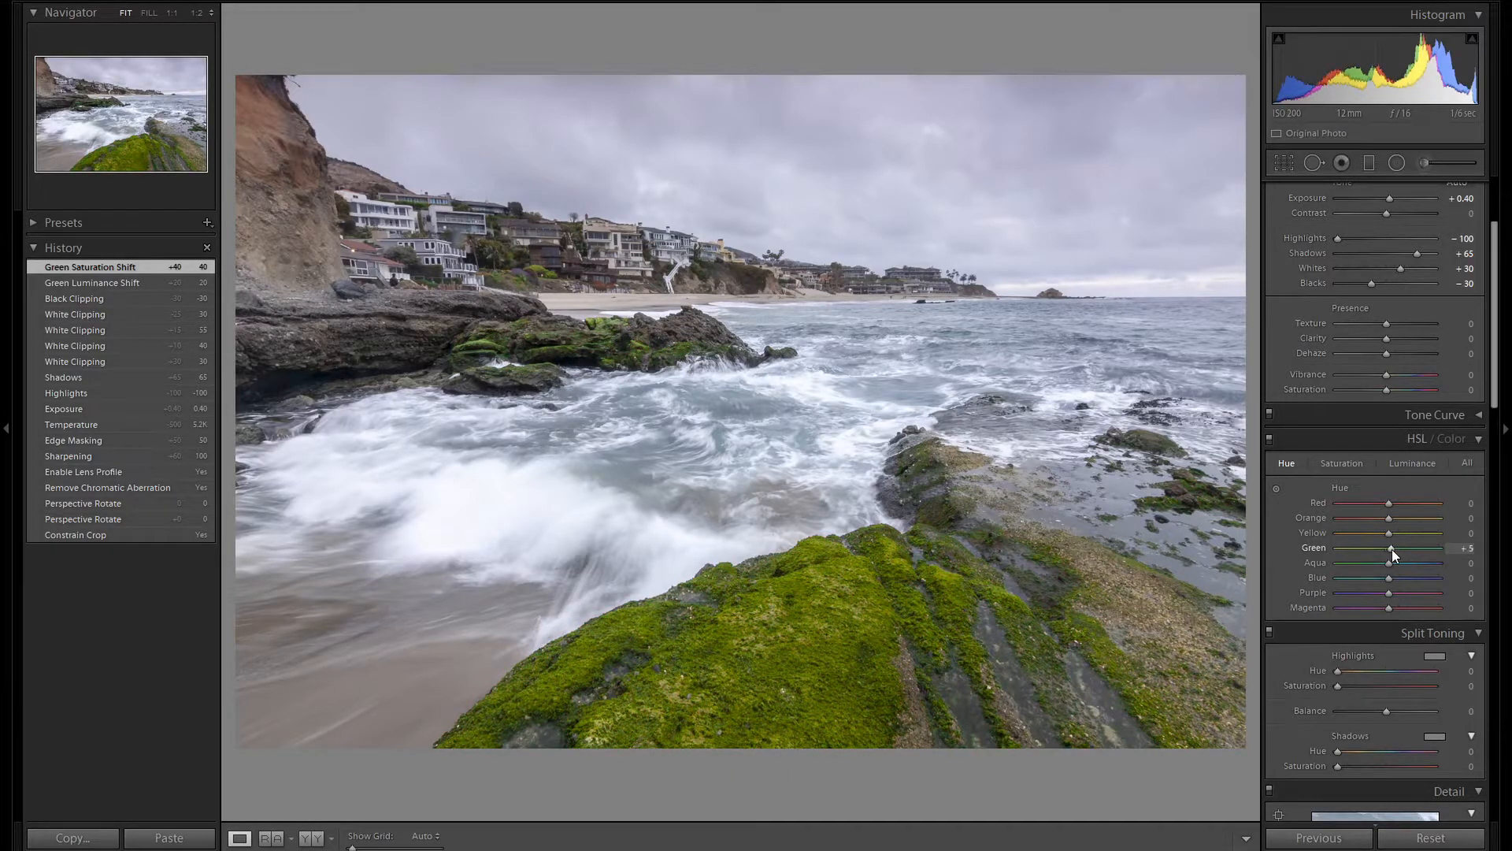
{"action": "scroll", "coordinate": [1392, 549], "scroll_direction": "up", "scroll_amount": 1}
- Lower the Blue luminance to -25
{"action": "left_click", "coordinate": [1432, 464]}
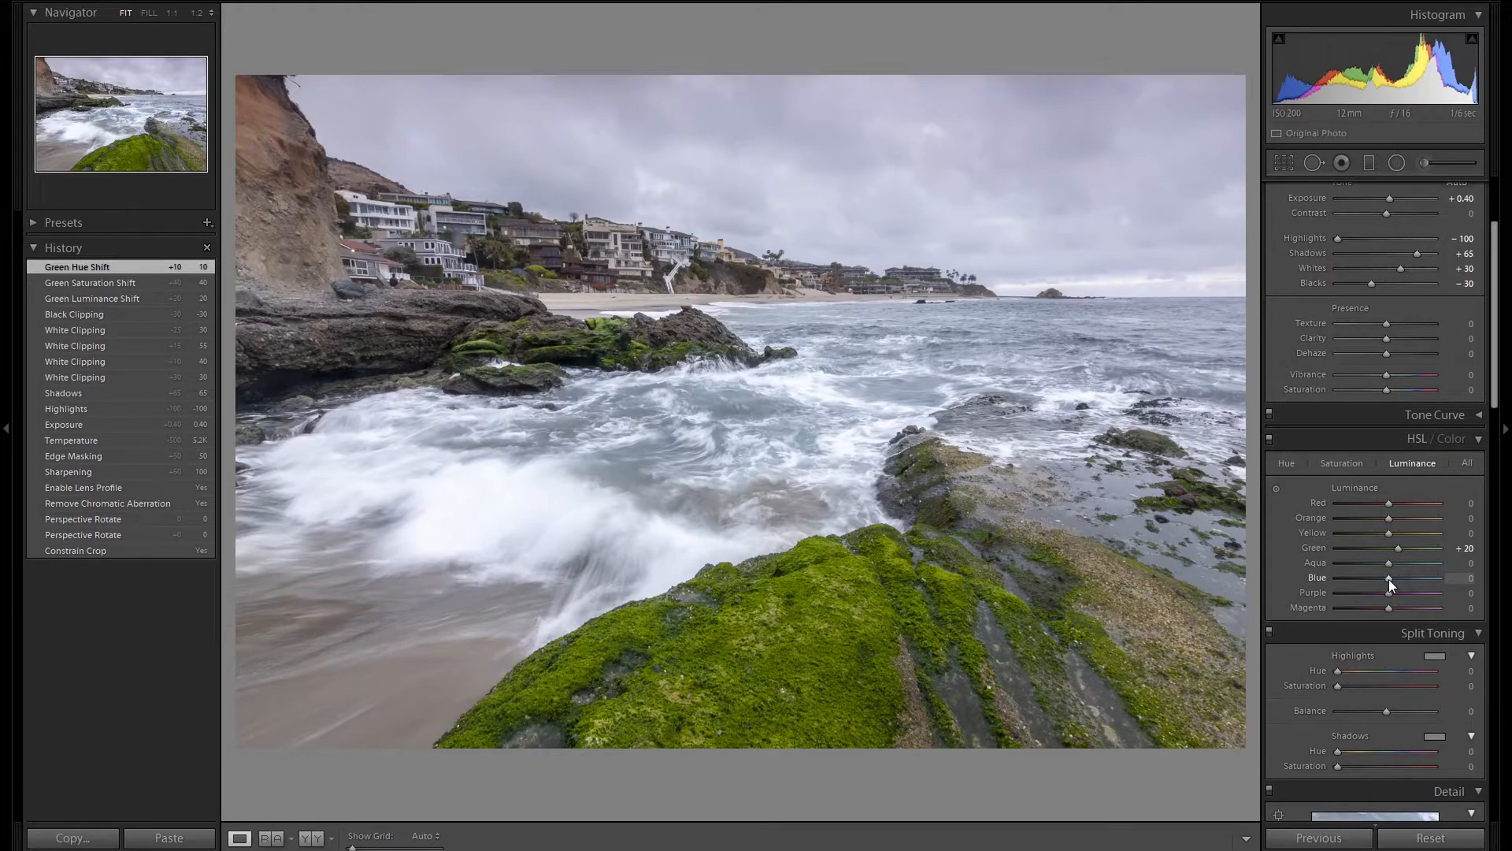
{"action": "key", "text": "Down"}
{"action": "key", "text": "Down"}
{"action": "key", "text": "Down"}
{"action": "key", "text": "Down"}
{"action": "key", "text": "Down"}
- Raise the Blue saturation to +55
{"action": "left_click", "coordinate": [1354, 465]}
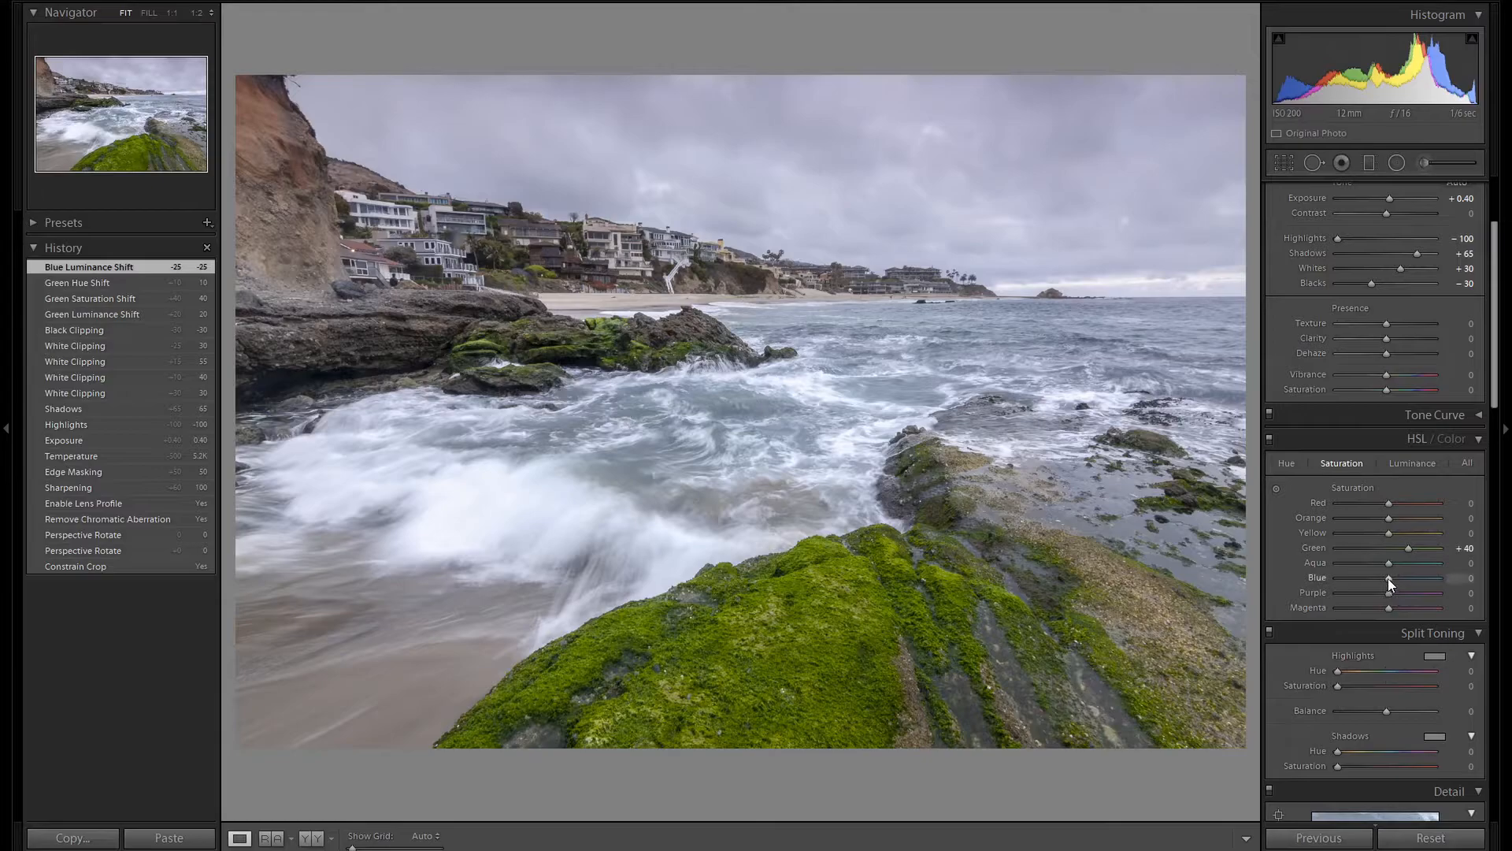
{"action": "key", "text": "Up"}
{"action": "key", "text": "Up"}
{"action": "key", "text": "Up"}
{"action": "key", "text": "Up"}
{"action": "key", "text": "Up"}
{"action": "key", "text": "Up"}
{"action": "key", "text": "Up"}
{"action": "key", "text": "Up"}
{"action": "key", "text": "Up"}
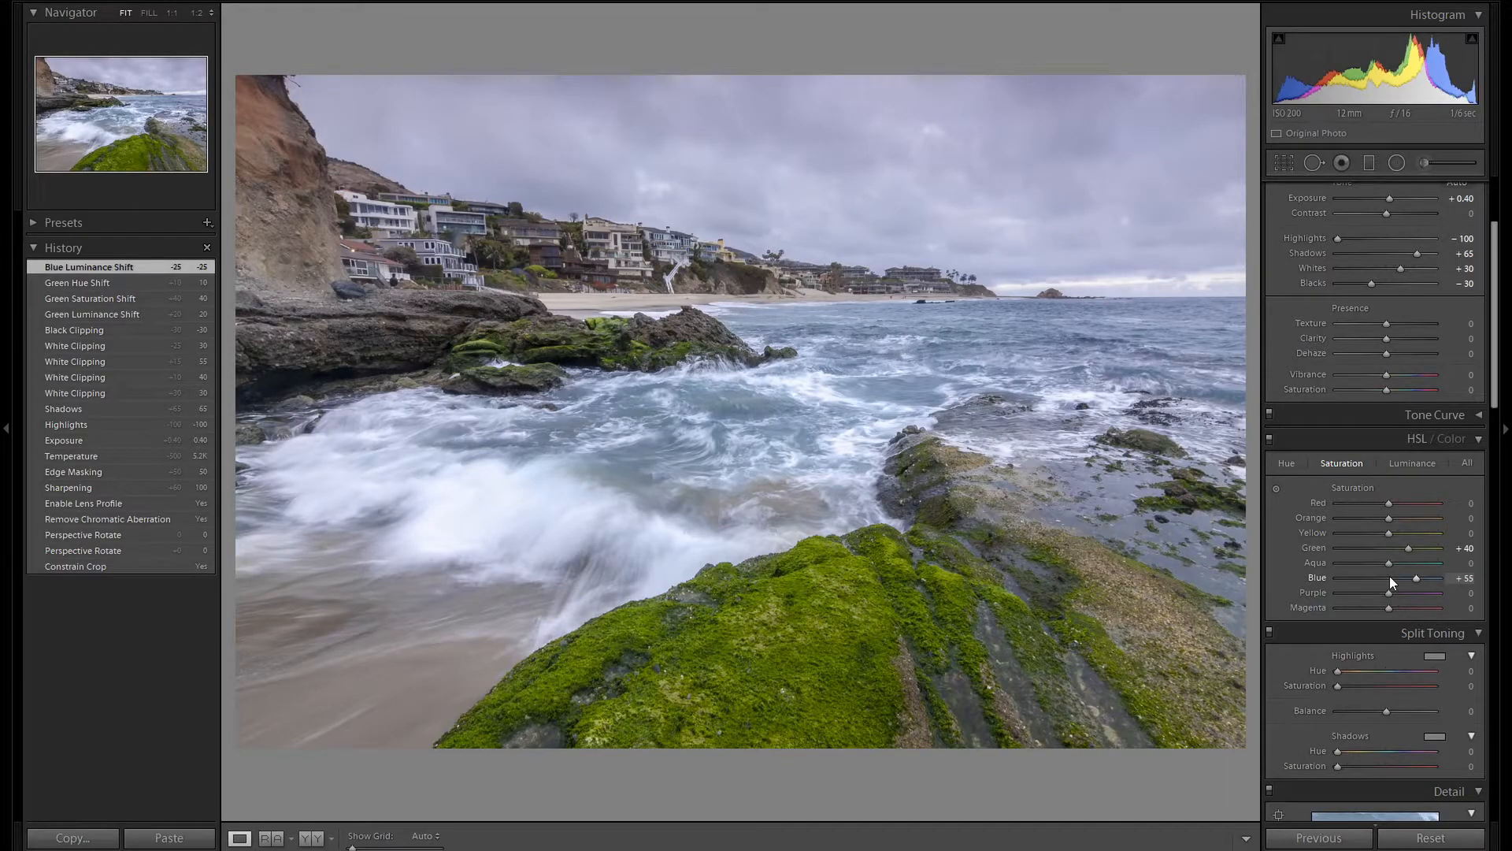
- Compare positive and negative shifts of the Blue hue and set it to -10
{"action": "left_click", "coordinate": [1287, 466]}
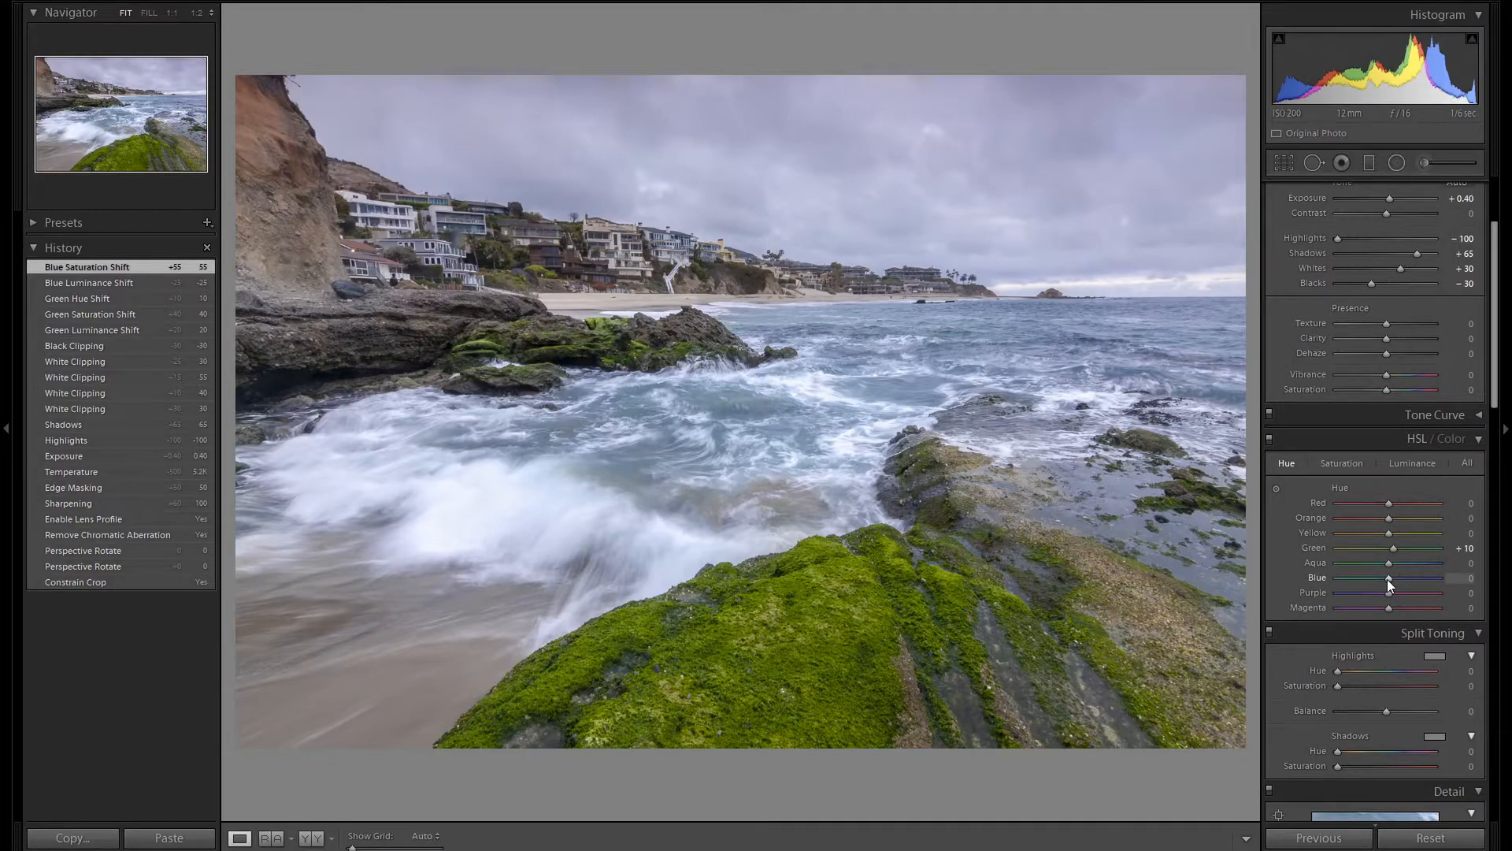
{"action": "key", "text": "Up"}
{"action": "key", "text": "Up"}
{"action": "key", "text": "Up"}
{"action": "key", "text": "Up"}
{"action": "key", "text": "Up"}
{"action": "key", "text": "Up"}
{"action": "key", "text": "Down"}
{"action": "key", "text": "Down"}
{"action": "key", "text": "Down"}
{"action": "key", "text": "Down"}
{"action": "key", "text": "Down"}
{"action": "key", "text": "Down"}
{"action": "key", "text": "Down"}
{"action": "key", "text": "Down"}
{"action": "key", "text": "Down"}
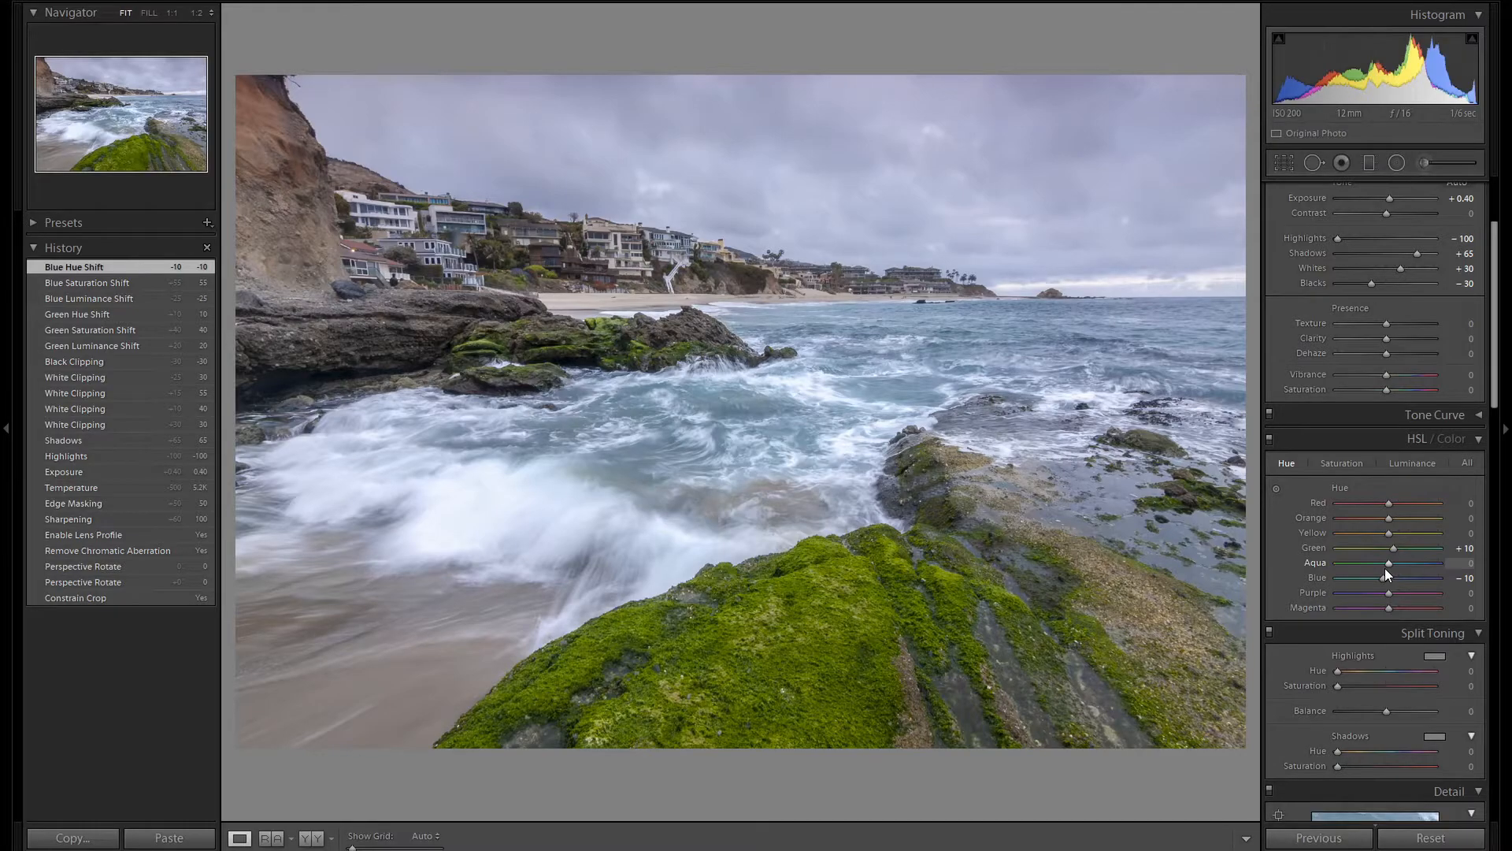
- Paint an Adjustment Brush mask at size 19 over the foaming water in the cove and set its exposure to 0.30
{"action": "left_click", "coordinate": [1439, 160]}
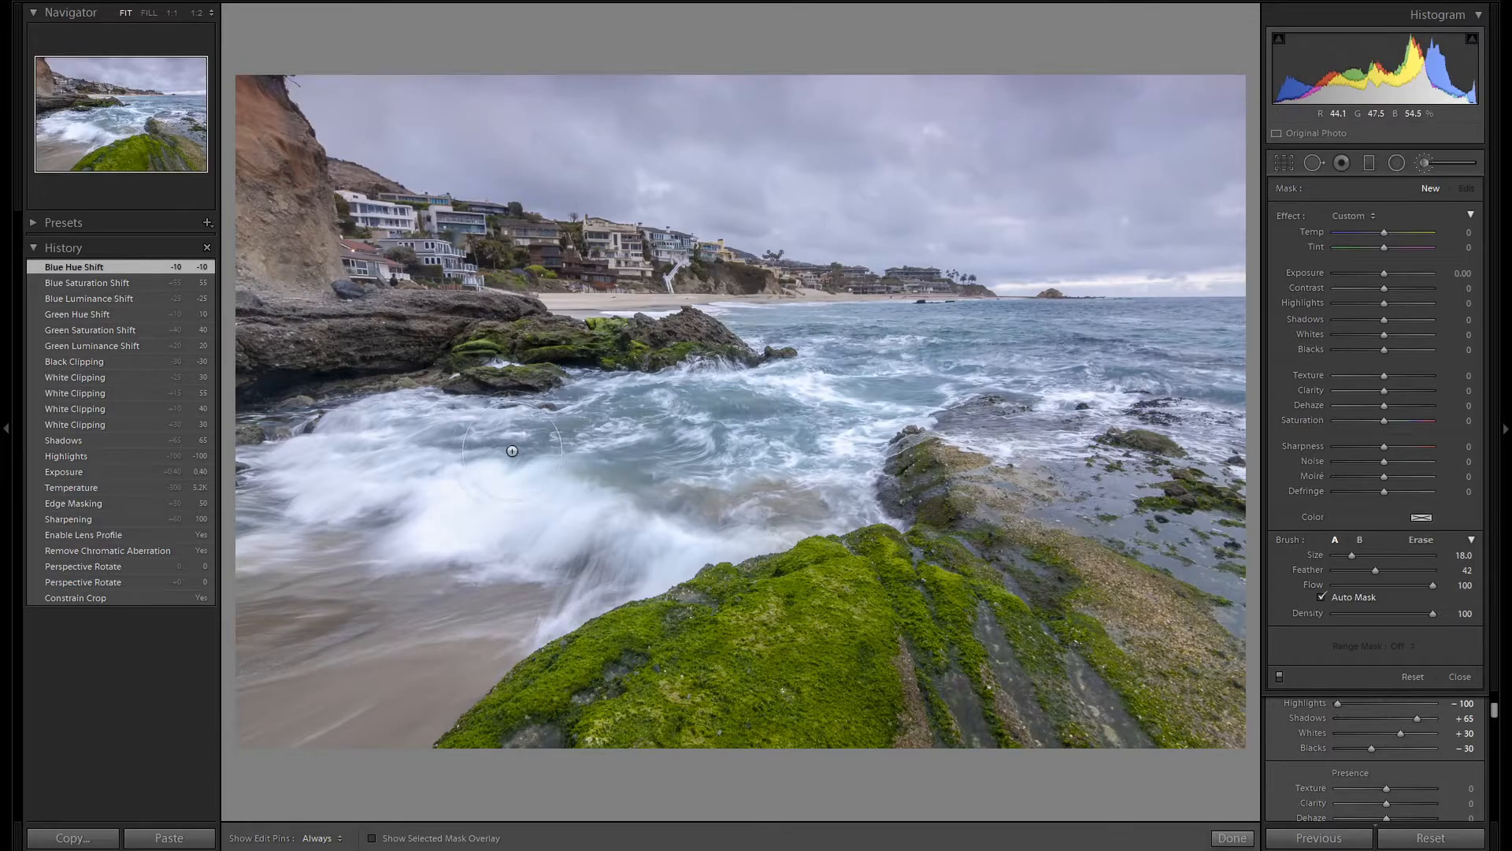
{"action": "scroll", "coordinate": [455, 453], "scroll_direction": "up", "scroll_amount": 1}
{"action": "key", "text": "h"}
{"action": "mouse_move", "coordinate": [733, 422]}
{"action": "left_mouse_down"}
{"action": "mouse_move", "coordinate": [602, 414]}
{"action": "mouse_move", "coordinate": [624, 449]}
{"action": "mouse_move", "coordinate": [609, 480]}
{"action": "mouse_move", "coordinate": [488, 443]}
{"action": "mouse_move", "coordinate": [387, 444]}
{"action": "mouse_move", "coordinate": [263, 518]}
{"action": "mouse_move", "coordinate": [394, 490]}
{"action": "mouse_move", "coordinate": [533, 510]}
{"action": "mouse_move", "coordinate": [499, 532]}
{"action": "mouse_move", "coordinate": [602, 569]}
{"action": "mouse_move", "coordinate": [545, 587]}
{"action": "mouse_move", "coordinate": [672, 513]}
{"action": "mouse_move", "coordinate": [783, 508]}
{"action": "mouse_move", "coordinate": [819, 485]}
{"action": "mouse_move", "coordinate": [840, 441]}
{"action": "mouse_move", "coordinate": [725, 388]}
{"action": "mouse_move", "coordinate": [856, 416]}
{"action": "left_mouse_up"}
{"action": "key", "text": "h"}
{"action": "key", "text": "o"}
{"action": "key", "text": "h"}
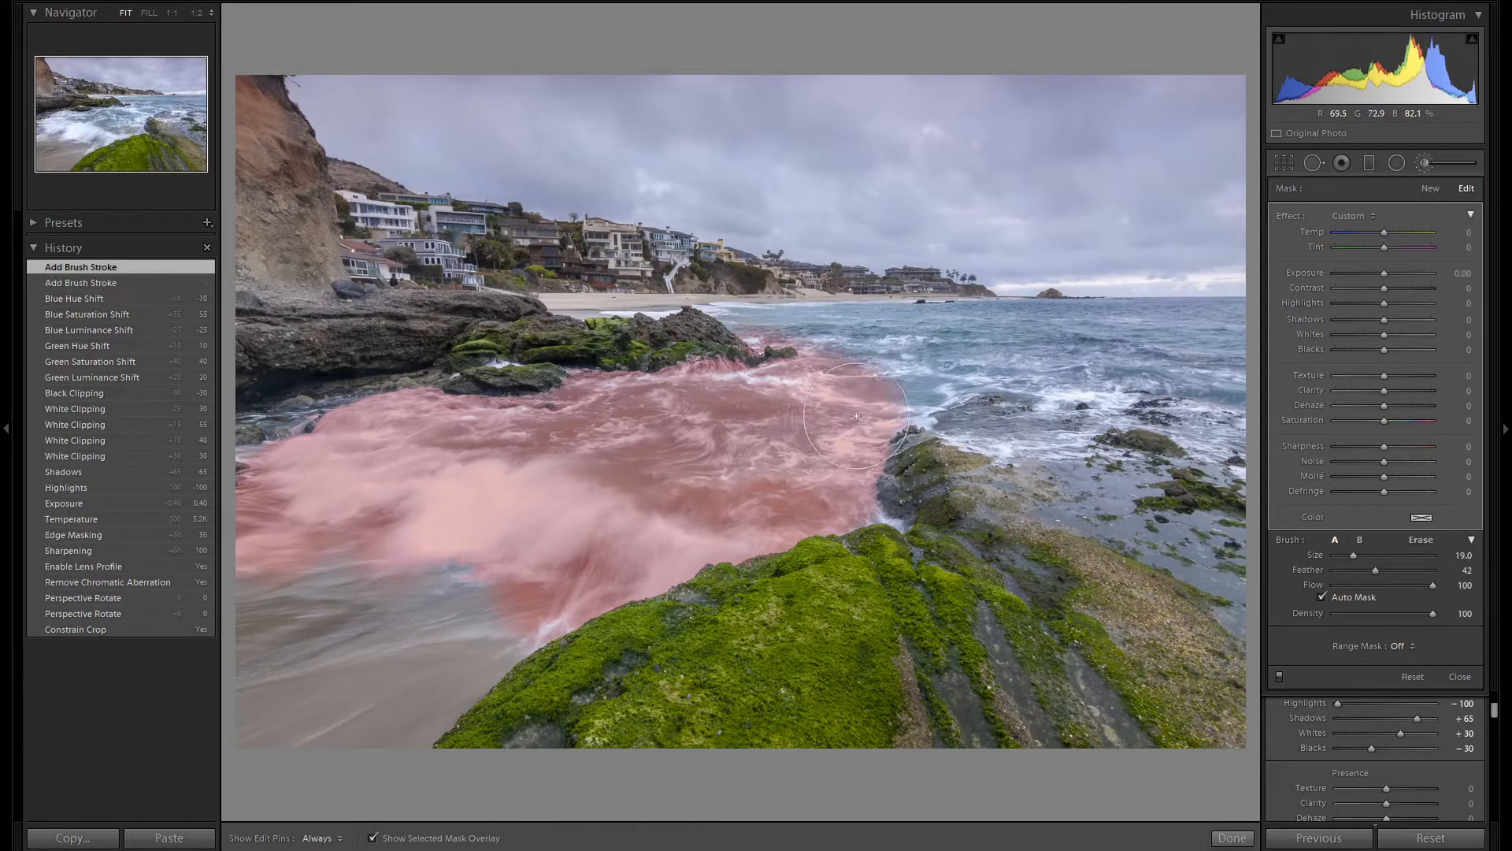
{"action": "left_click", "coordinate": [856, 416]}
{"action": "key", "text": "o"}
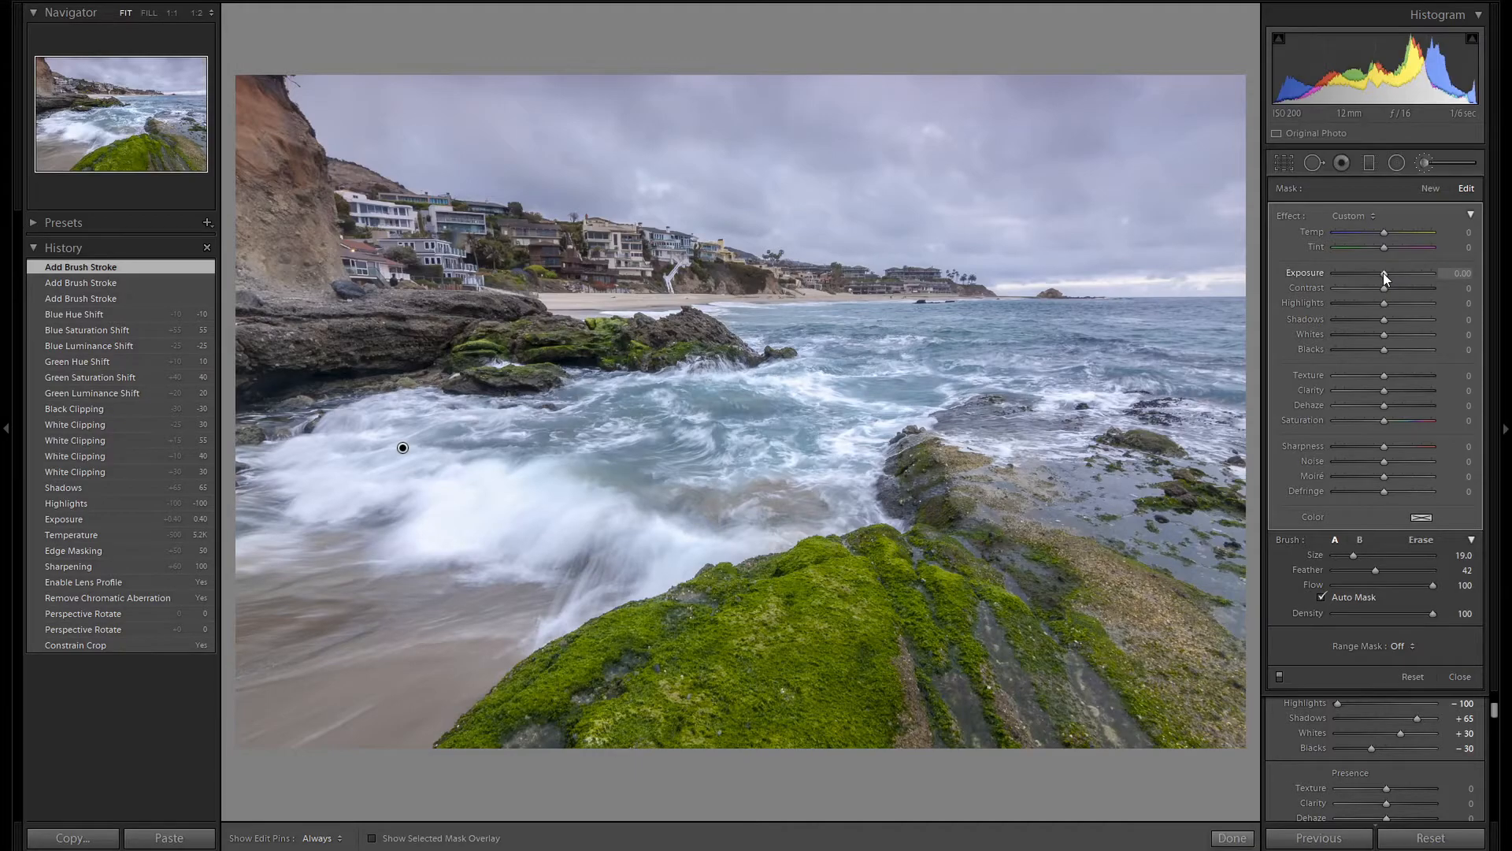
{"action": "left_click_drag", "start_coordinate": [1384, 274], "coordinate": [1387, 273]}
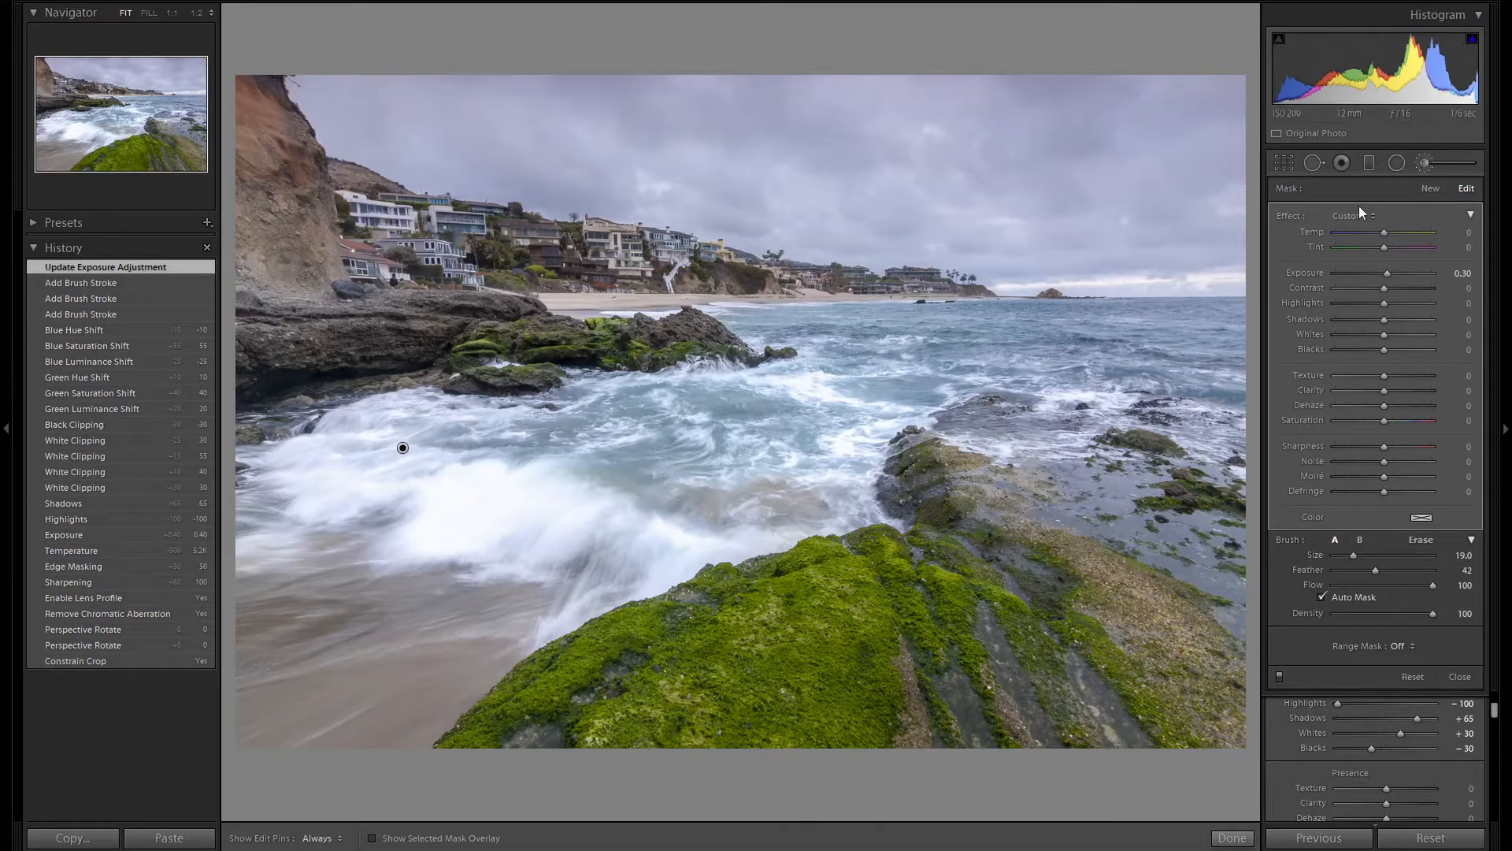
- Create a new brush mask at size 13 covering the hillside houses along the coast out to the headland
{"action": "left_click", "coordinate": [1429, 189]}
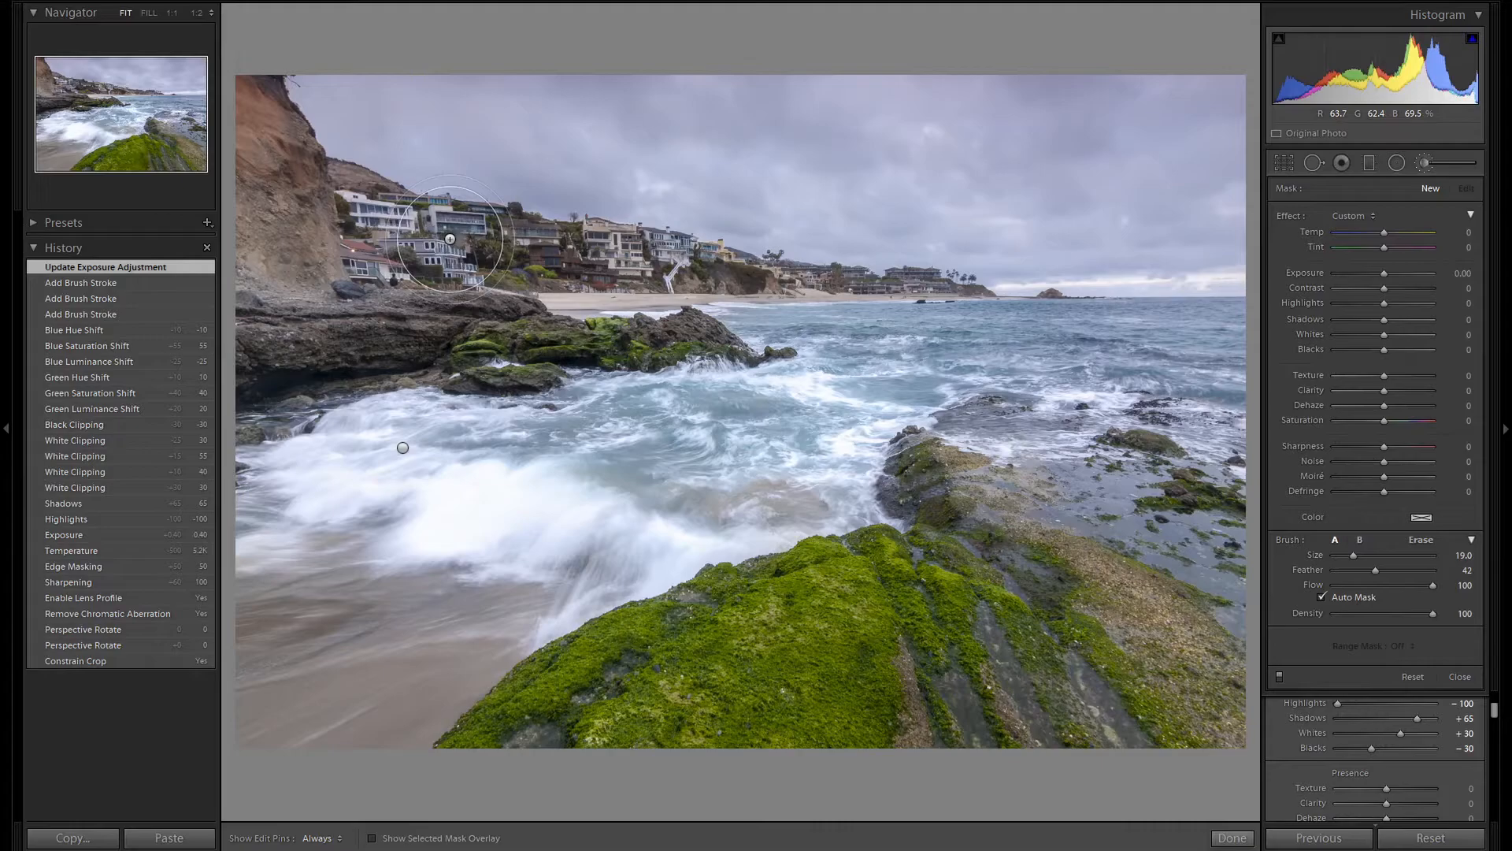
{"action": "scroll", "coordinate": [446, 242], "scroll_direction": "down", "scroll_amount": 3}
{"action": "mouse_move", "coordinate": [362, 209]}
{"action": "left_mouse_down"}
{"action": "mouse_move", "coordinate": [526, 250]}
{"action": "mouse_move", "coordinate": [965, 298]}
{"action": "left_mouse_up"}
{"action": "scroll", "coordinate": [690, 261], "scroll_direction": "down", "scroll_amount": 3}
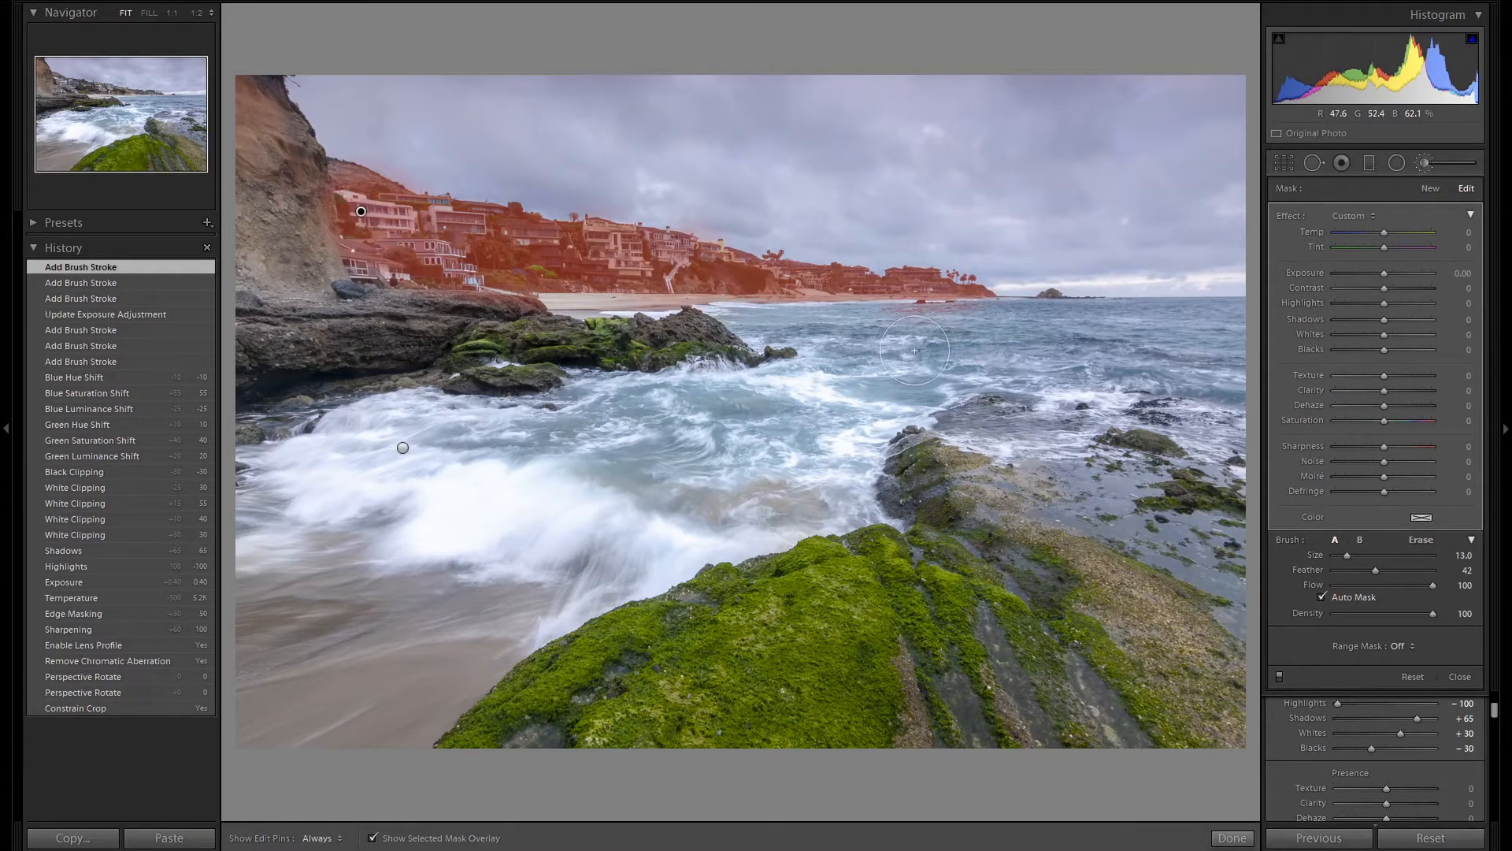
- Erase the houses mask's spill over the water below the headland, set its texture to 33 and close the brush
{"action": "key", "text": "alt"}
{"action": "key", "text": "h"}
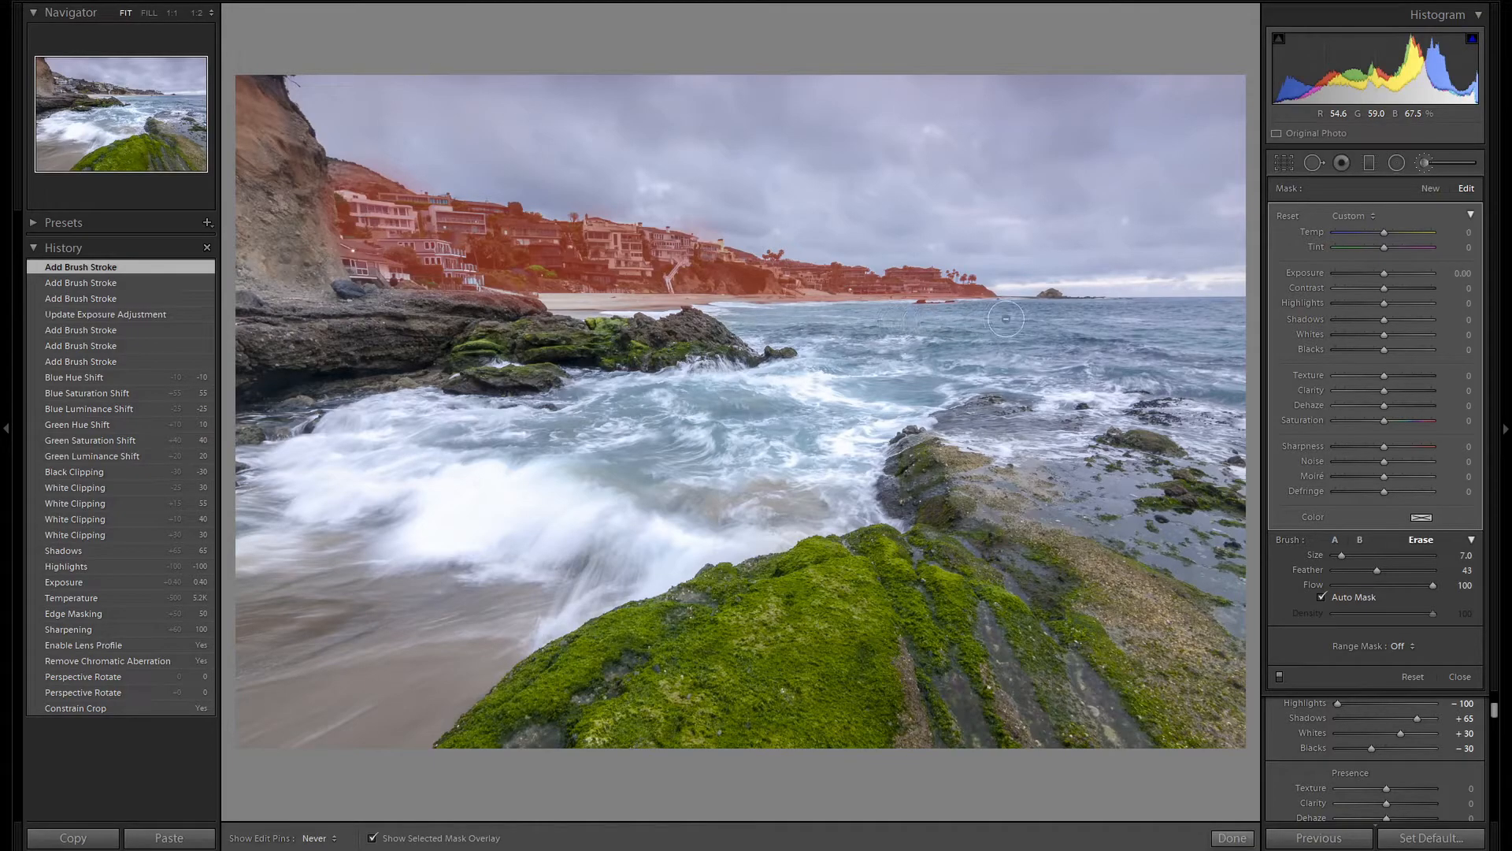
{"action": "left_click_drag", "start_coordinate": [968, 319], "coordinate": [891, 323]}
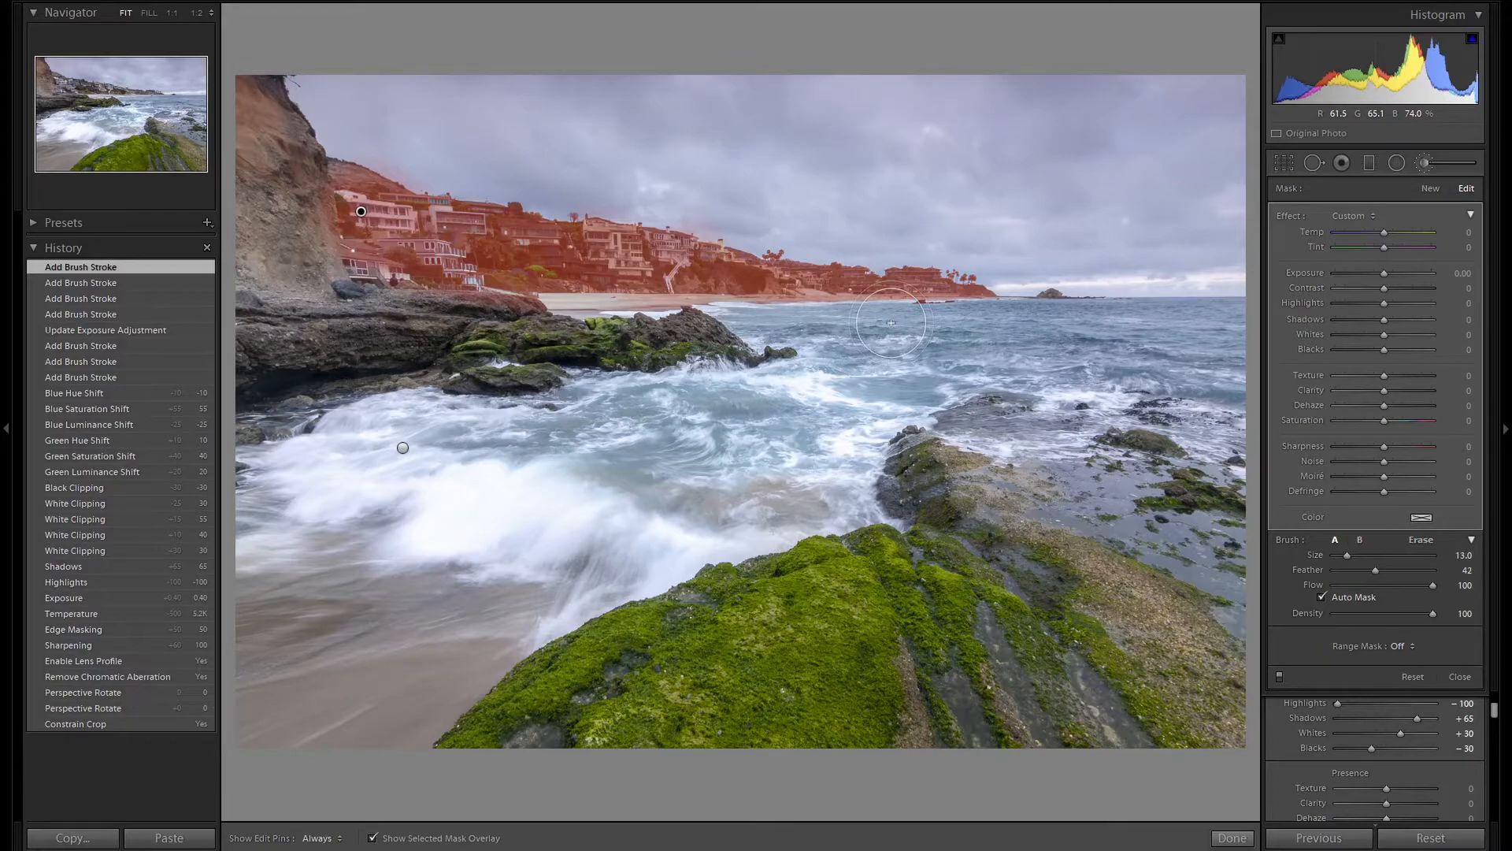
{"action": "key", "text": "o"}
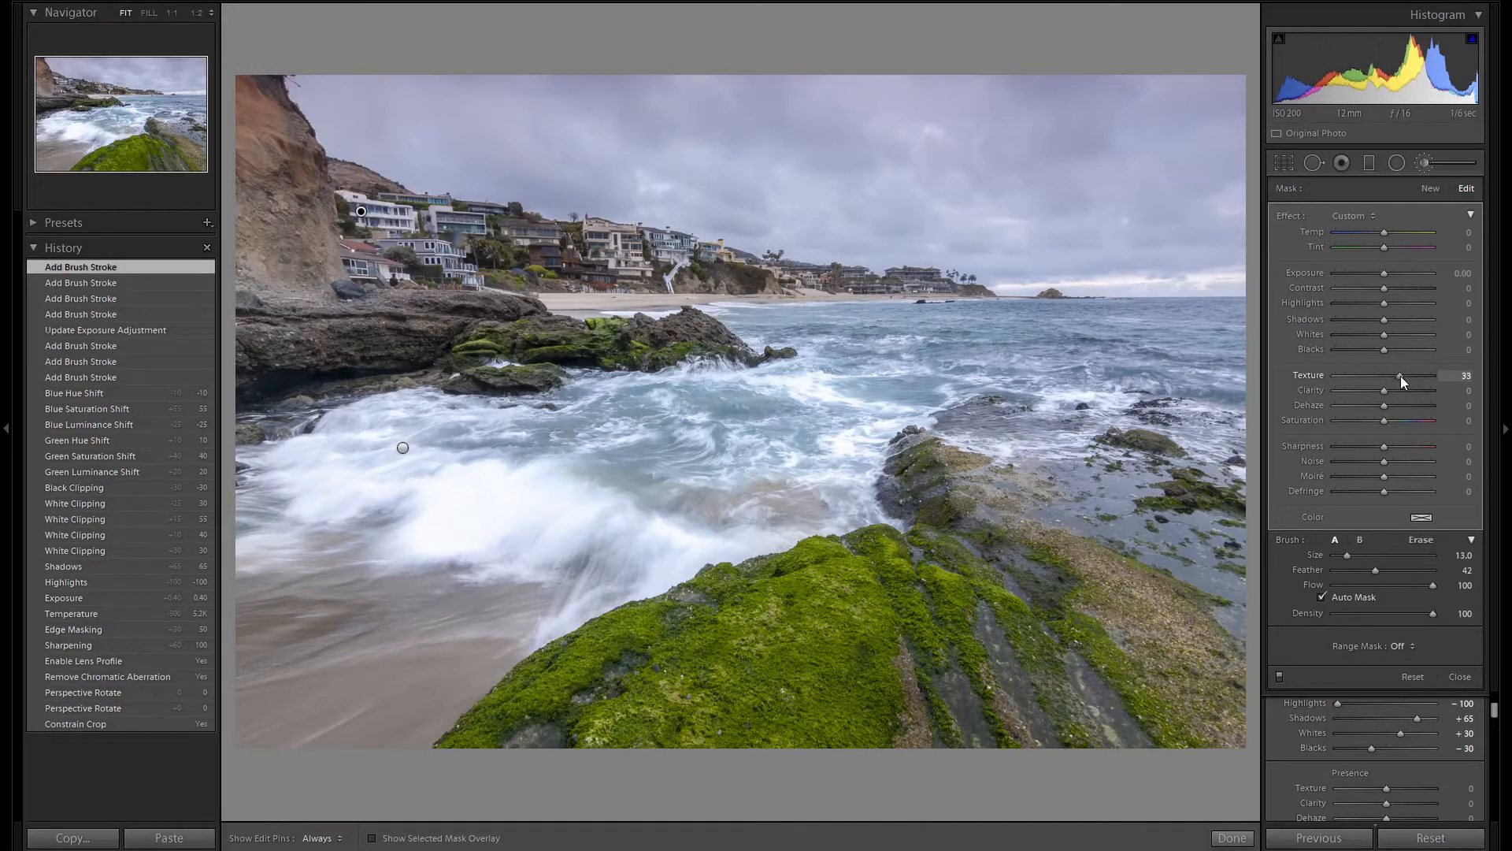
{"action": "left_click_drag", "start_coordinate": [1401, 376], "coordinate": [1400, 376]}
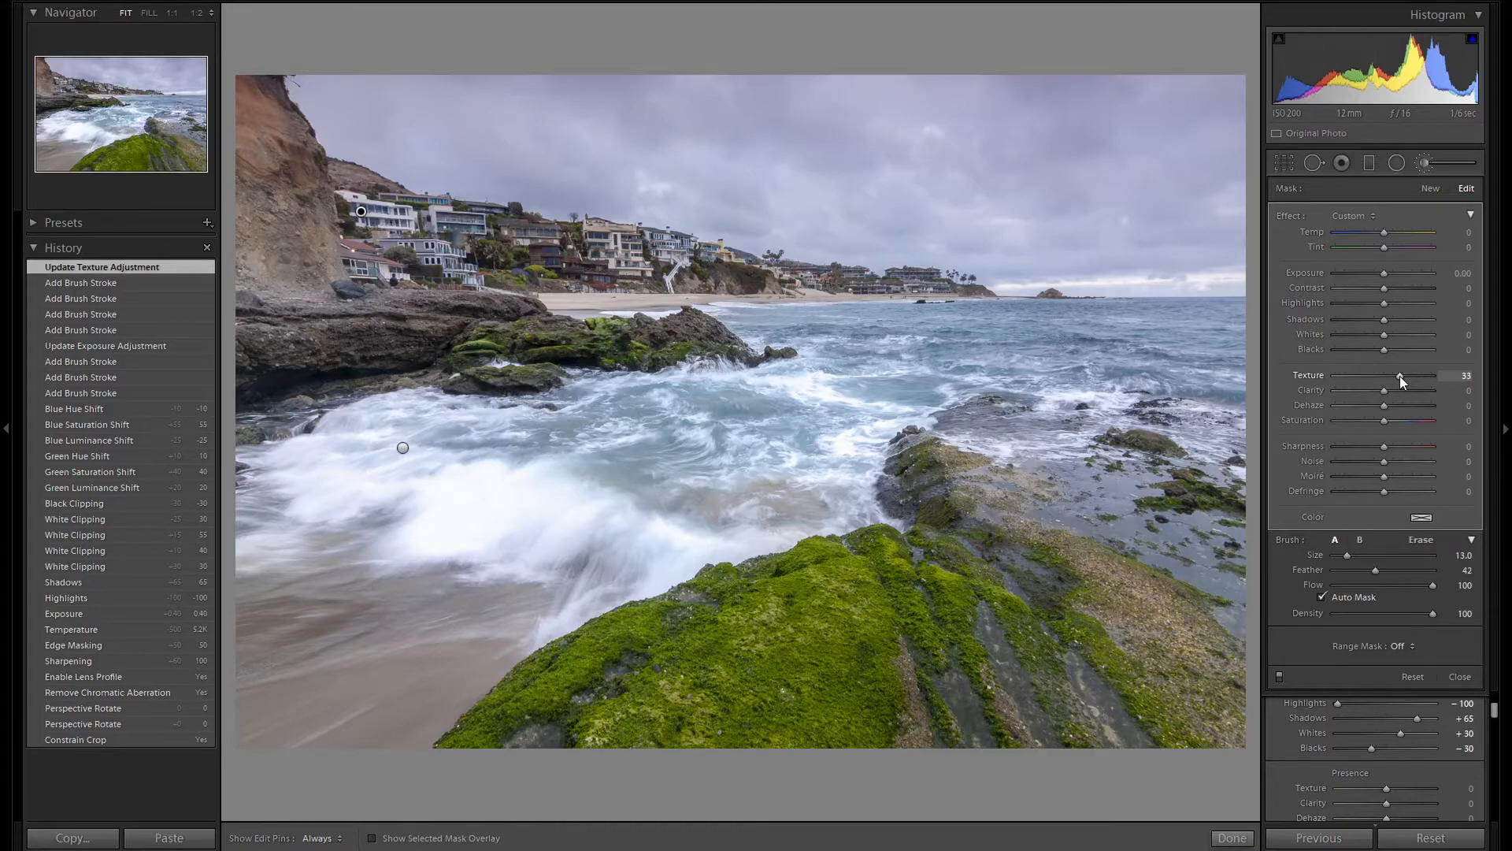
{"action": "left_click", "coordinate": [1428, 163]}
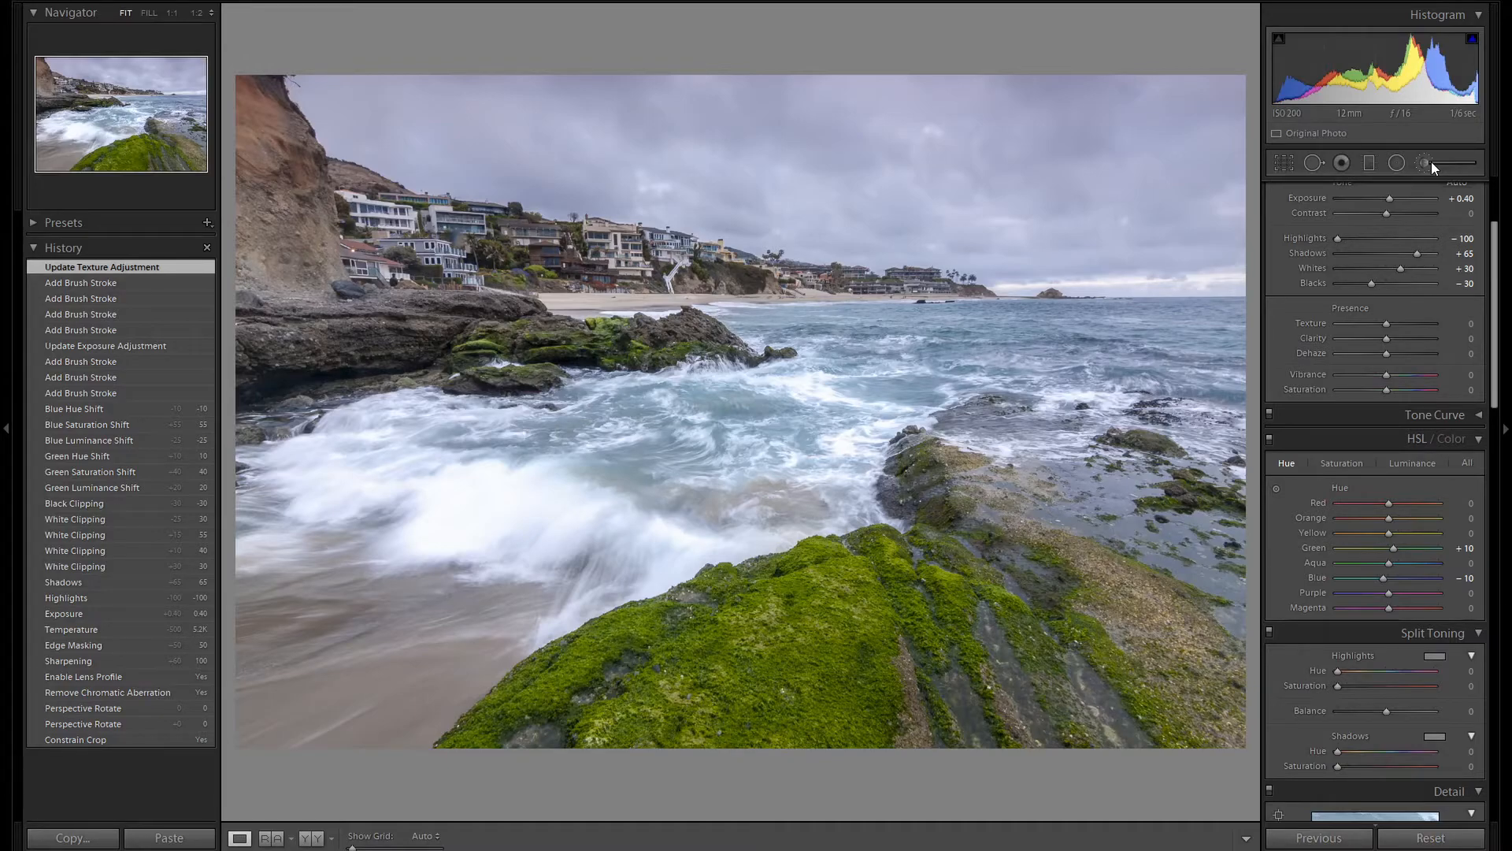
- Check the composition against the crop grid without cropping and view the photo full screen
{"action": "left_click", "coordinate": [1288, 162]}
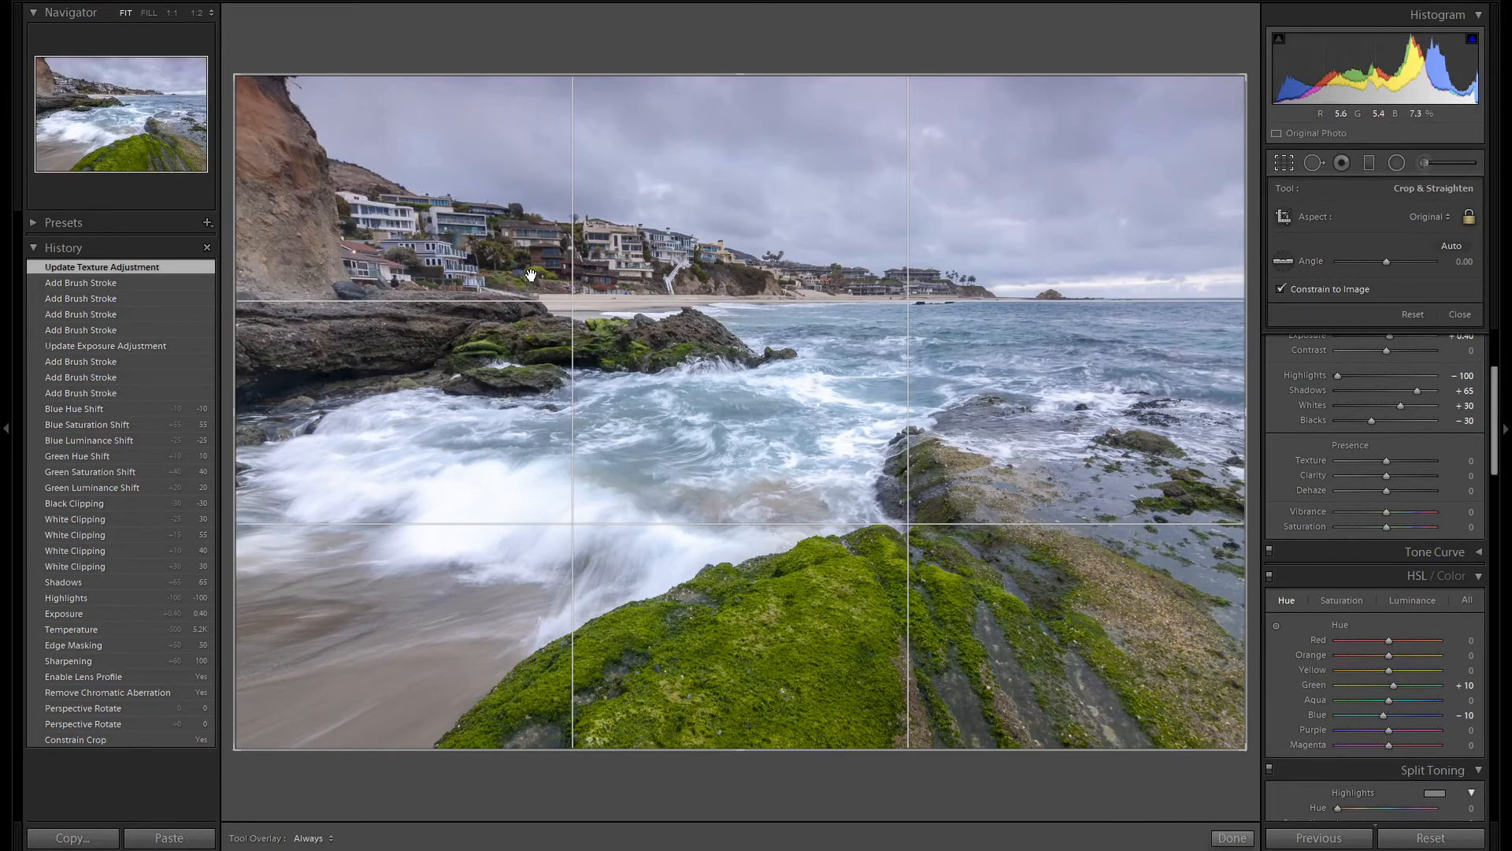
{"action": "left_click", "coordinate": [1283, 163]}
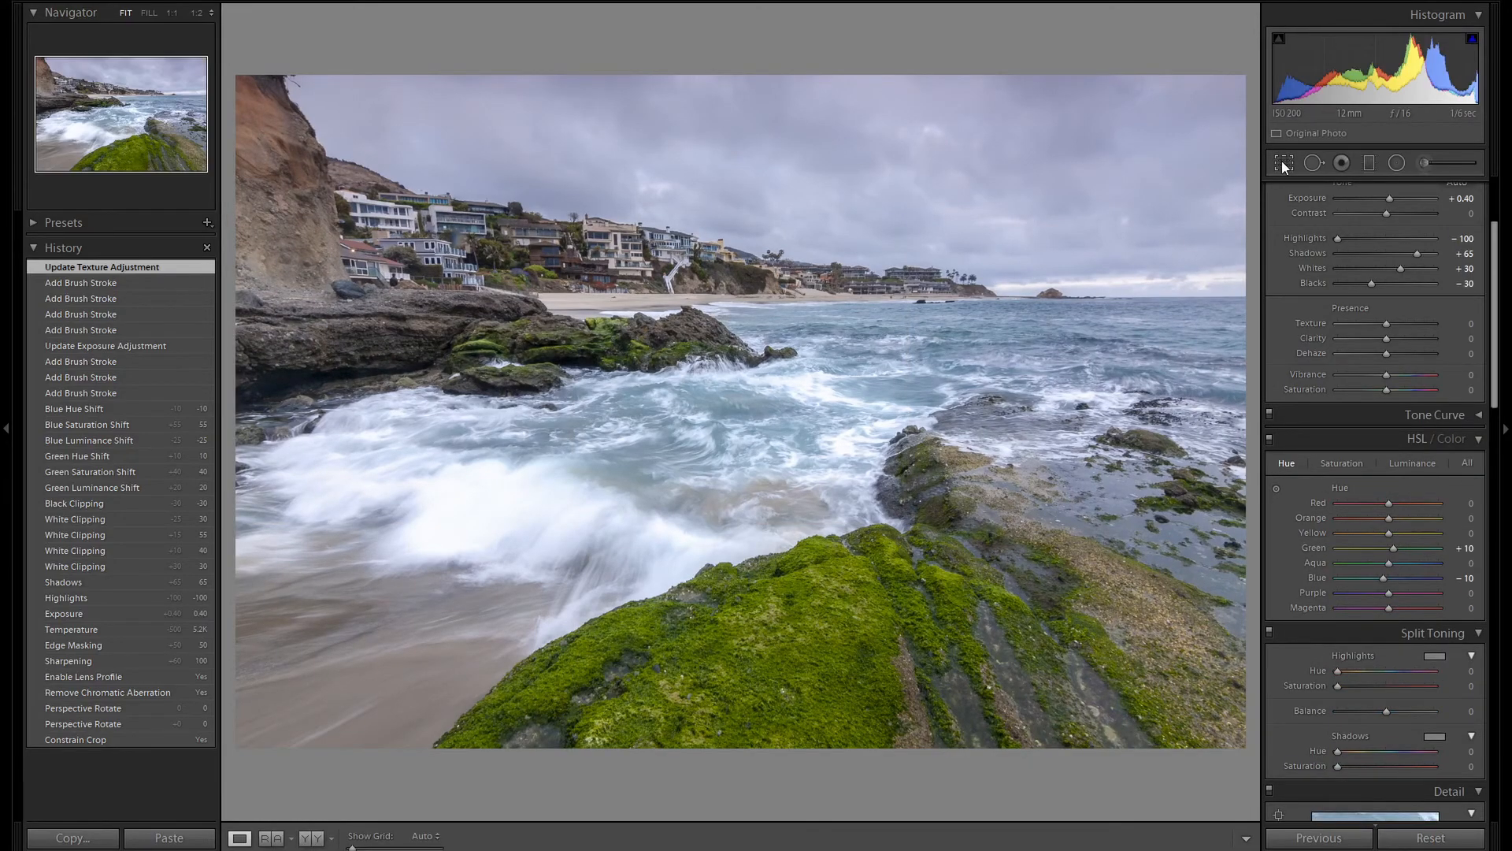
{"action": "key", "text": "f"}
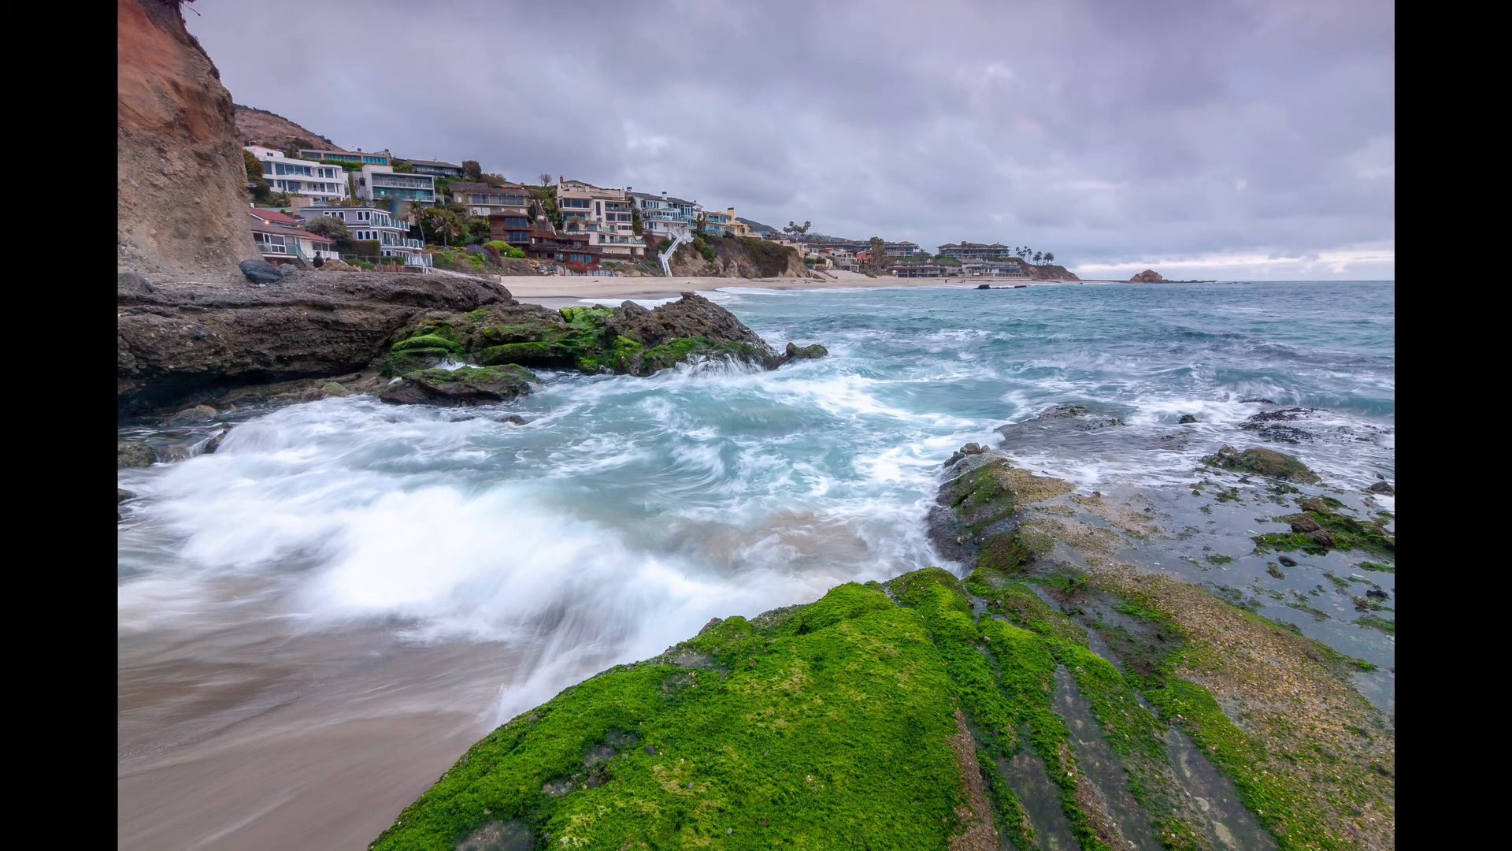